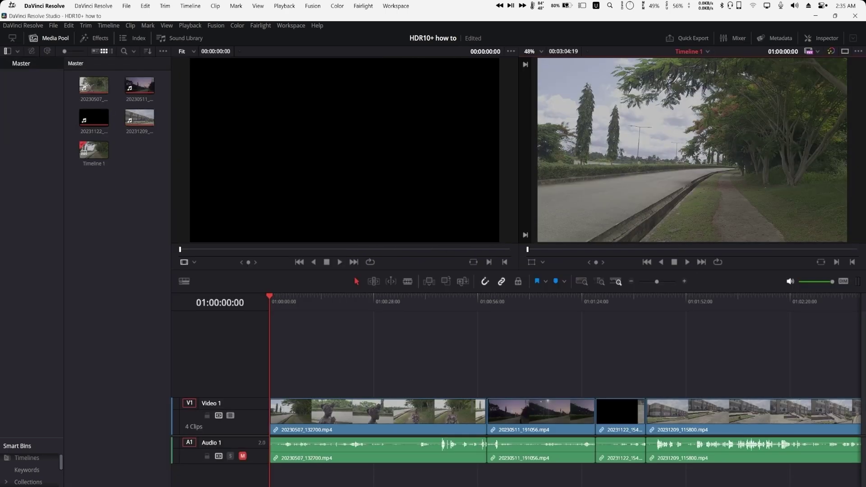
Step: Skim the footage on Timeline 1 around the last clip and fit the whole timeline in view
{"action": "scroll", "coordinate": [564, 361], "scroll_direction": "down", "scroll_amount": 3}
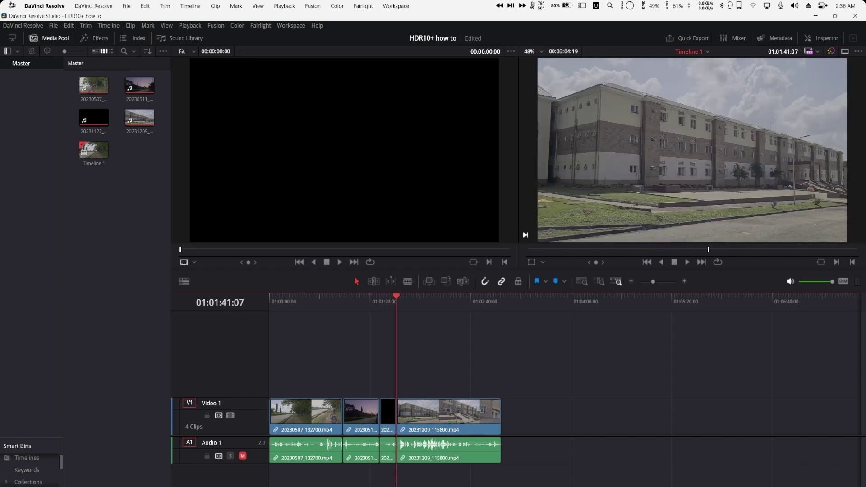
{"action": "mouse_move", "coordinate": [387, 296]}
{"action": "left_mouse_down"}
{"action": "mouse_move", "coordinate": [396, 296]}
{"action": "mouse_move", "coordinate": [387, 297]}
{"action": "left_mouse_up"}
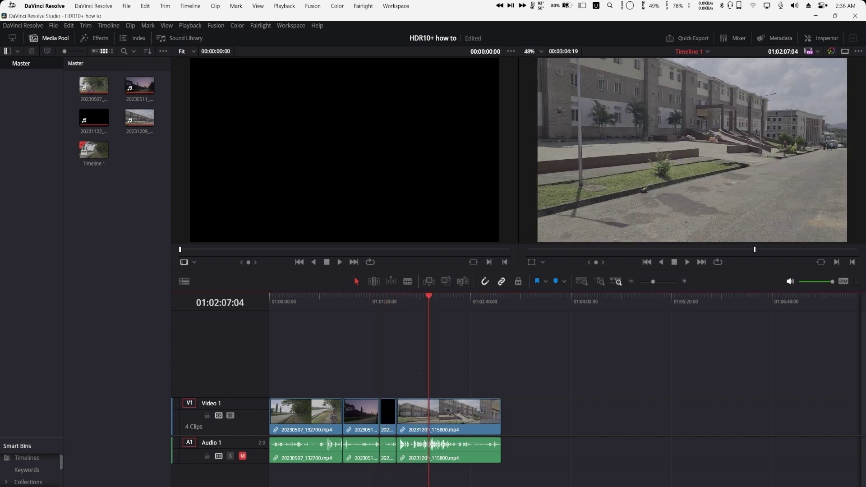
{"action": "key", "text": "shift+z"}
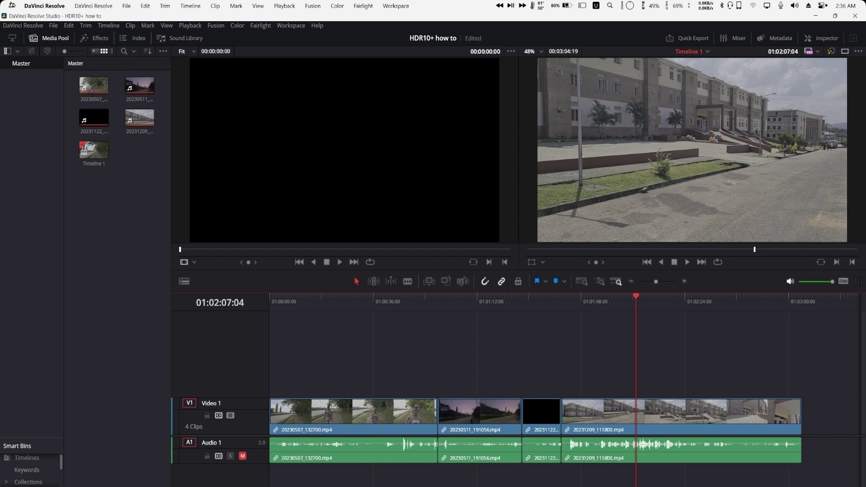
Step: Switch to File Explorer's Gimbal unboxing folder and open the clip 20230507_132700 with VLC media player
{"action": "left_click", "coordinate": [200, 486]}
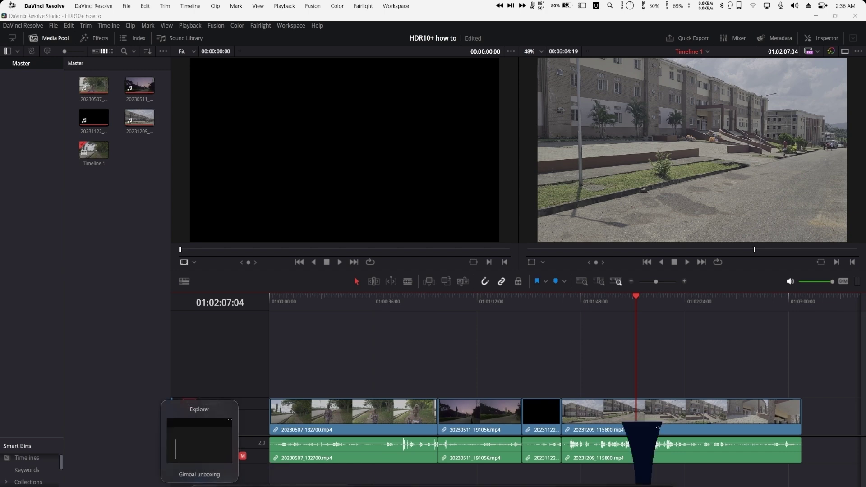
{"action": "left_click", "coordinate": [686, 345]}
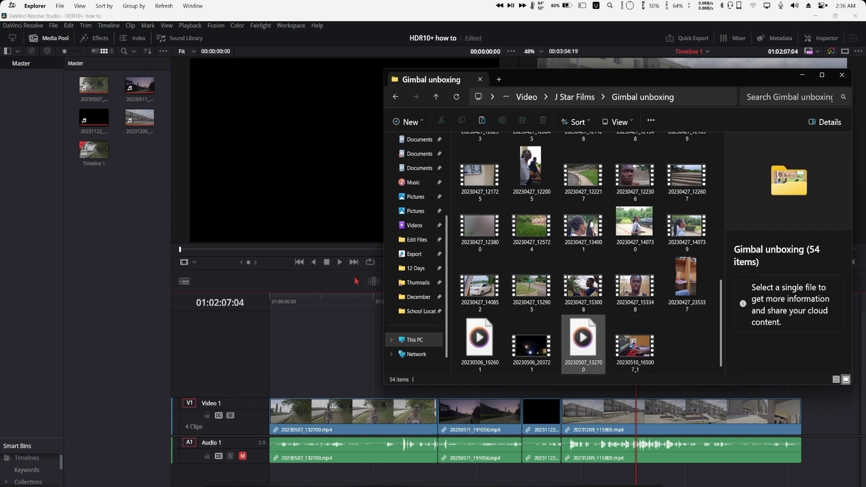
{"action": "left_click", "coordinate": [584, 344]}
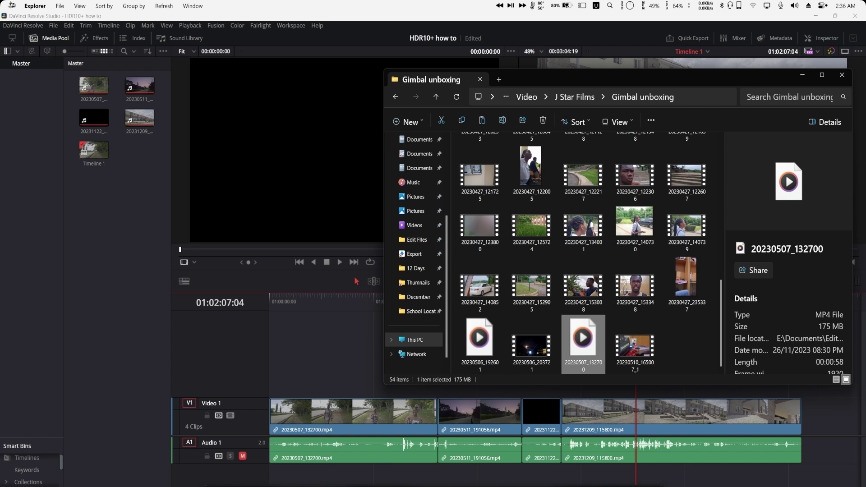
{"action": "key", "text": "shift+F10"}
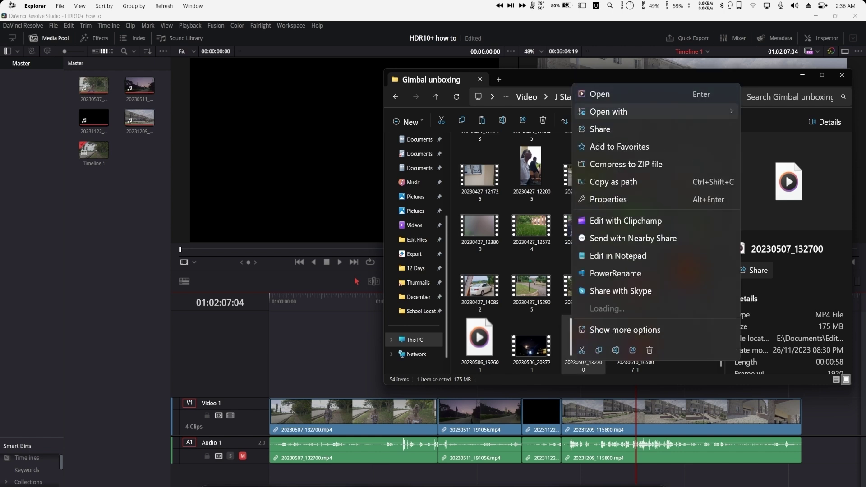
{"action": "key", "text": "Right"}
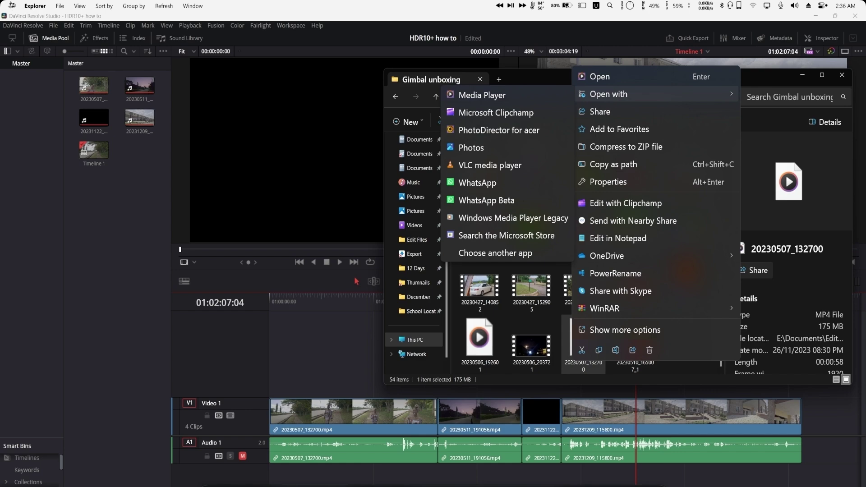
{"action": "key", "text": "Down"}
{"action": "key", "text": "Down"}
{"action": "key", "text": "Down"}
{"action": "key", "text": "Down"}
{"action": "key", "text": "Return"}
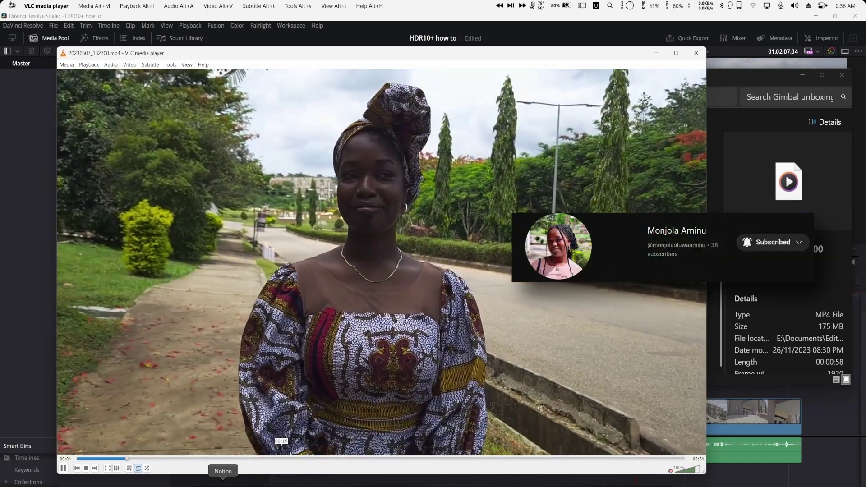
Step: Skim the original clip at a few points in VLC, then close the player and return to DaVinci Resolve
{"action": "left_click", "coordinate": [358, 459]}
{"action": "left_click", "coordinate": [519, 458]}
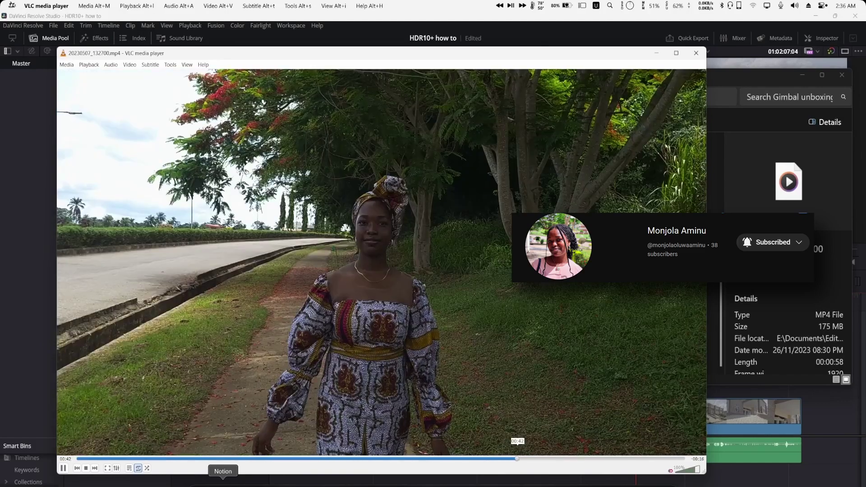
{"action": "left_click", "coordinate": [696, 53]}
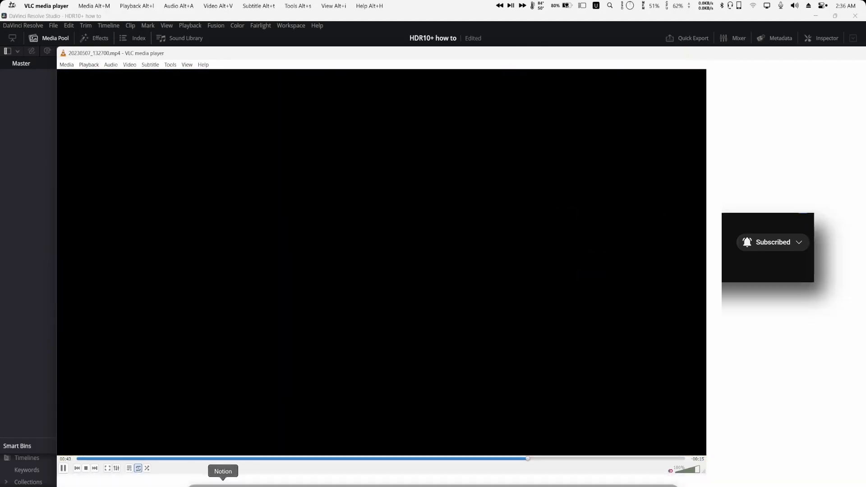
{"action": "left_click", "coordinate": [211, 483]}
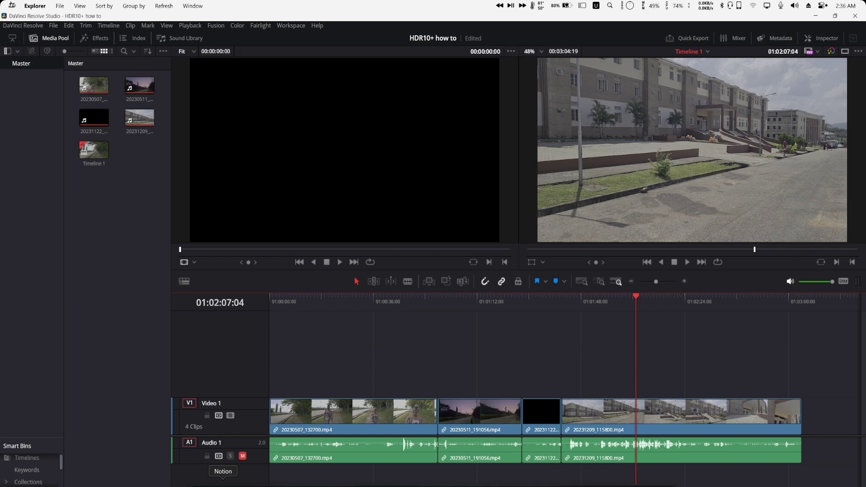
Step: Scrub the timeline to 01:02:16:03 in the building clip and switch to the Color page
{"action": "left_click_drag", "start_coordinate": [323, 297], "coordinate": [662, 298]}
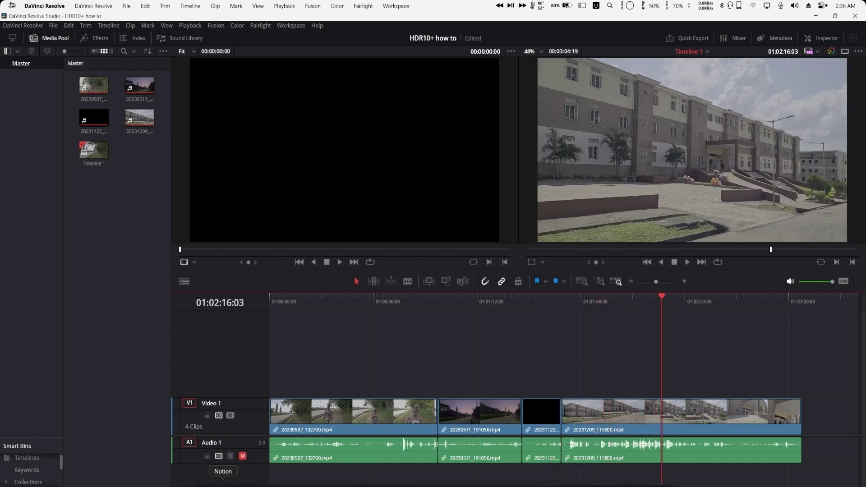
{"action": "key", "text": "shift+6"}
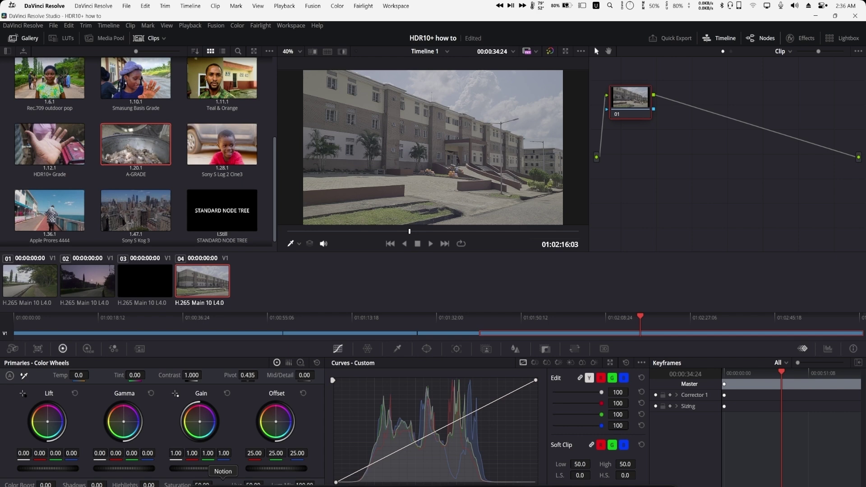
{"action": "scroll", "coordinate": [138, 152], "scroll_direction": "up", "scroll_amount": 1}
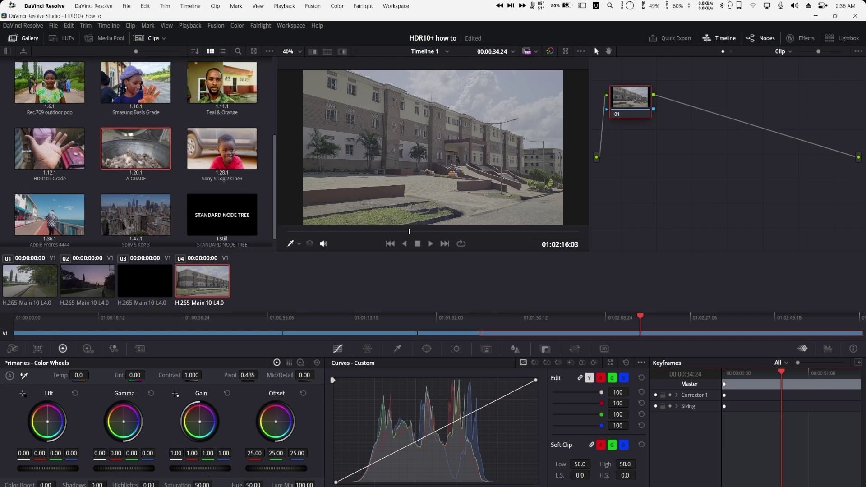
Step: Review the project's Color Management settings and close them without making changes
{"action": "key", "text": "shift+9"}
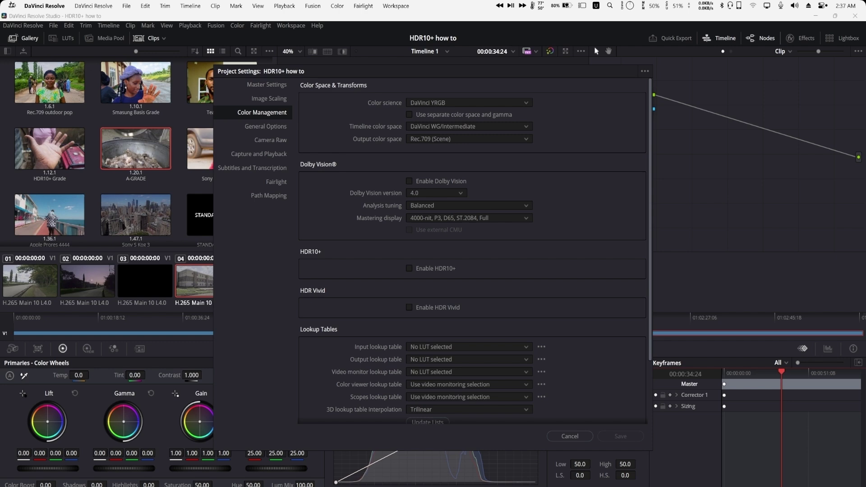
{"action": "left_click", "coordinate": [570, 436]}
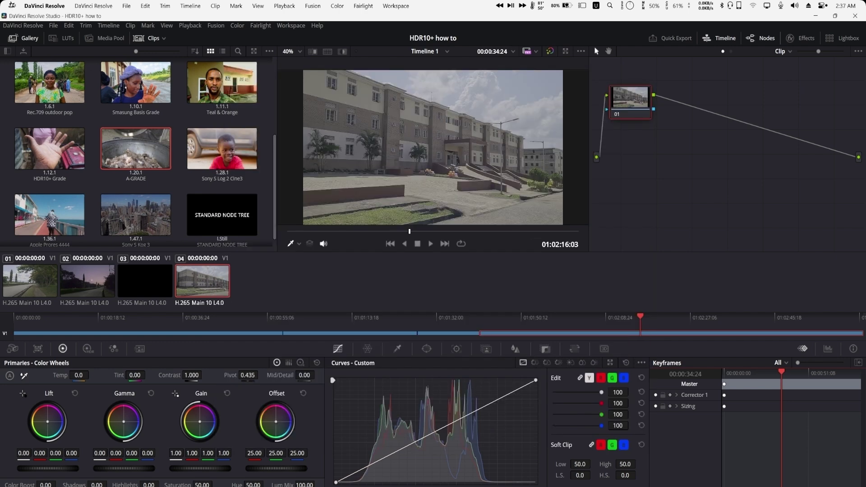
Step: Apply the Color Space Transform effect to node 01 of the first clip
{"action": "left_click", "coordinate": [30, 281]}
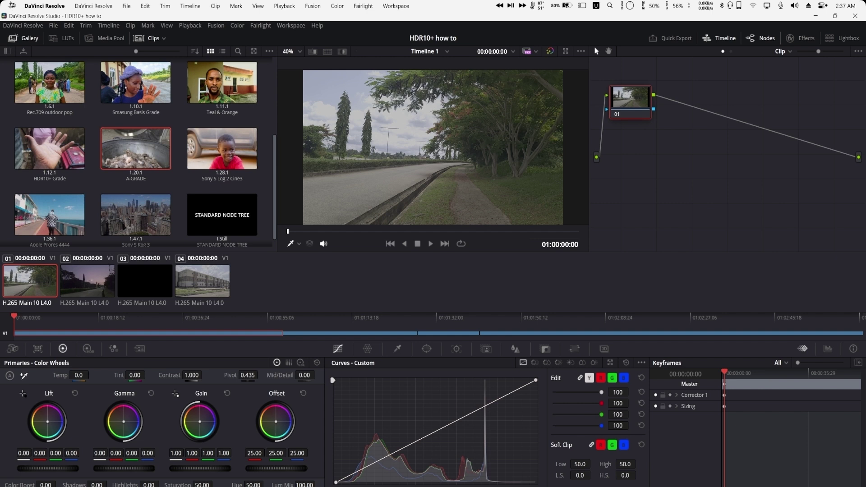
{"action": "left_click", "coordinate": [800, 38]}
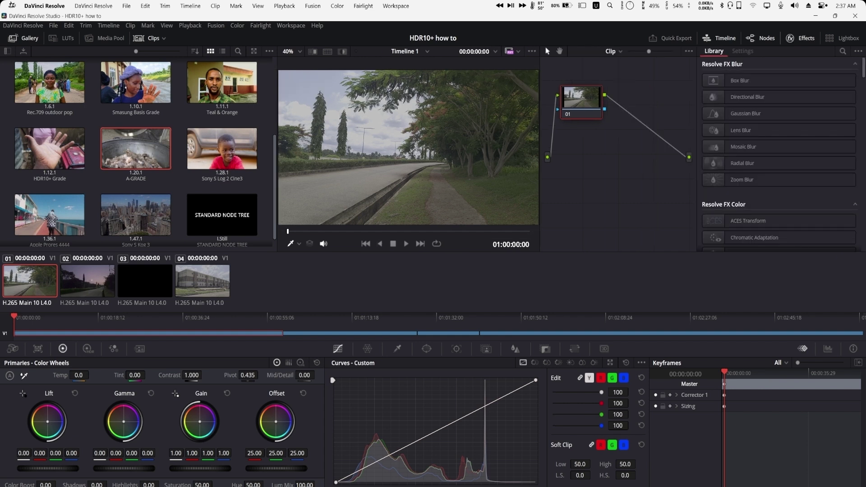
{"action": "scroll", "coordinate": [779, 190], "scroll_direction": "down", "scroll_amount": 2}
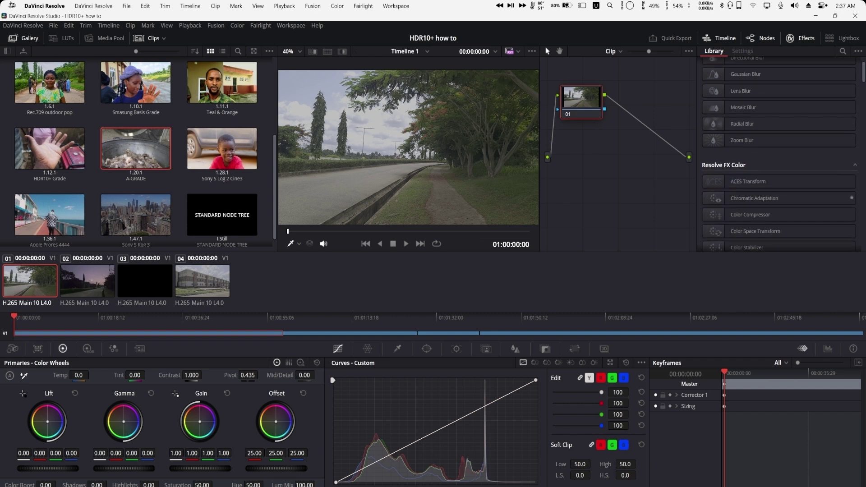
{"action": "scroll", "coordinate": [779, 210], "scroll_direction": "down", "scroll_amount": 1}
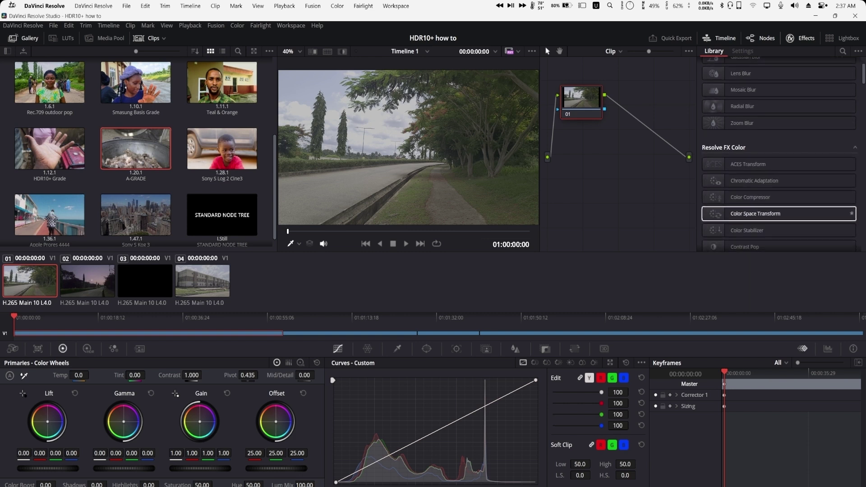
{"action": "left_click", "coordinate": [778, 214]}
{"action": "left_click_drag", "start_coordinate": [779, 214], "coordinate": [582, 100]}
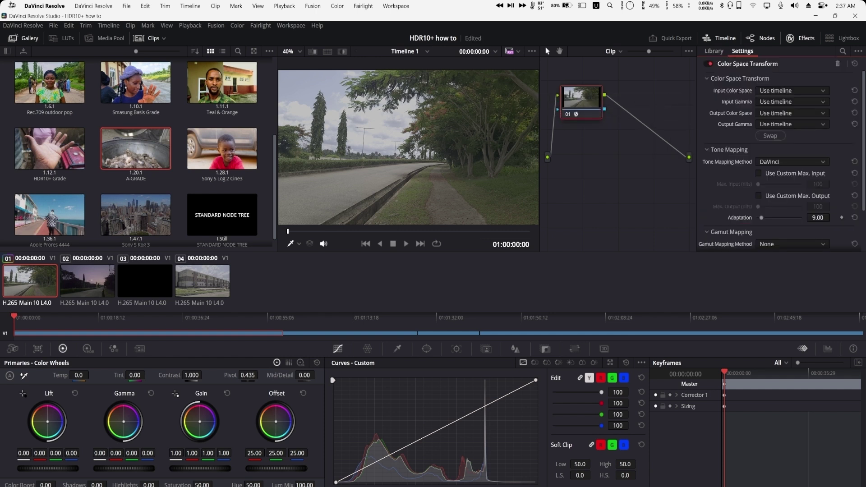
Step: Set the Color Space Transform's input color space to Rec.2100 and its input gamma to ST2084 4000 nit
{"action": "left_click", "coordinate": [793, 90]}
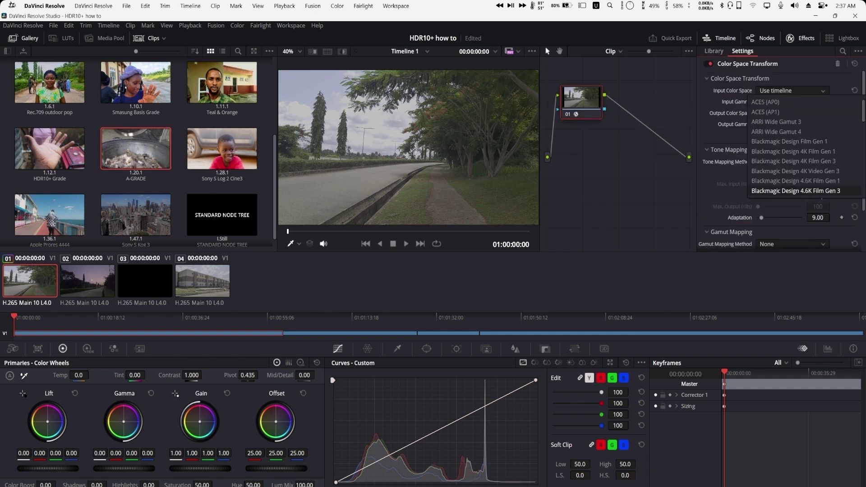
{"action": "scroll", "coordinate": [805, 146], "scroll_direction": "down", "scroll_amount": 10}
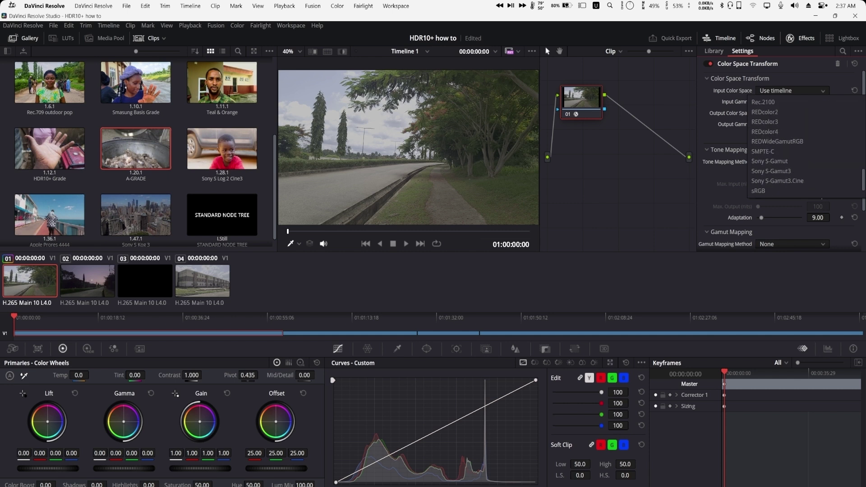
{"action": "scroll", "coordinate": [806, 146], "scroll_direction": "up", "scroll_amount": 5}
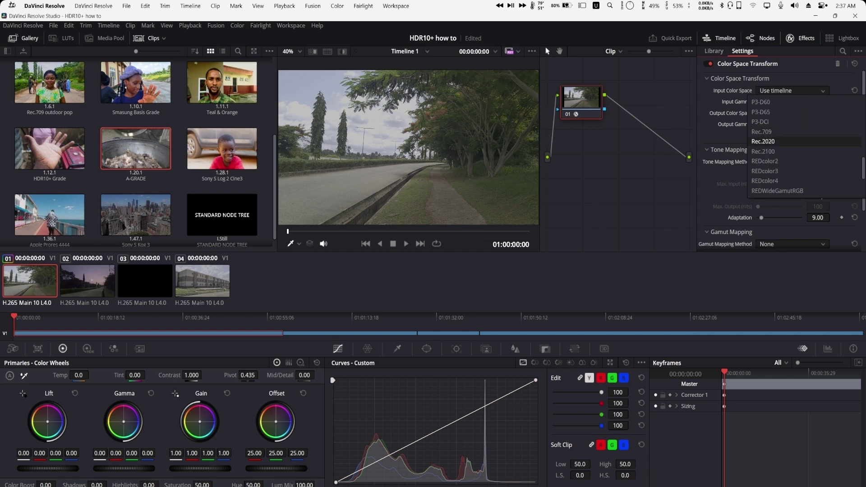
{"action": "left_click", "coordinate": [763, 151]}
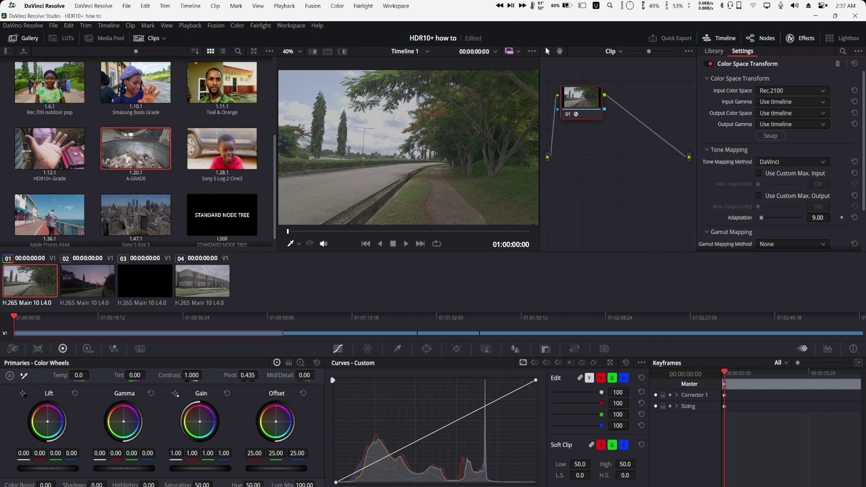
{"action": "left_click", "coordinate": [793, 102]}
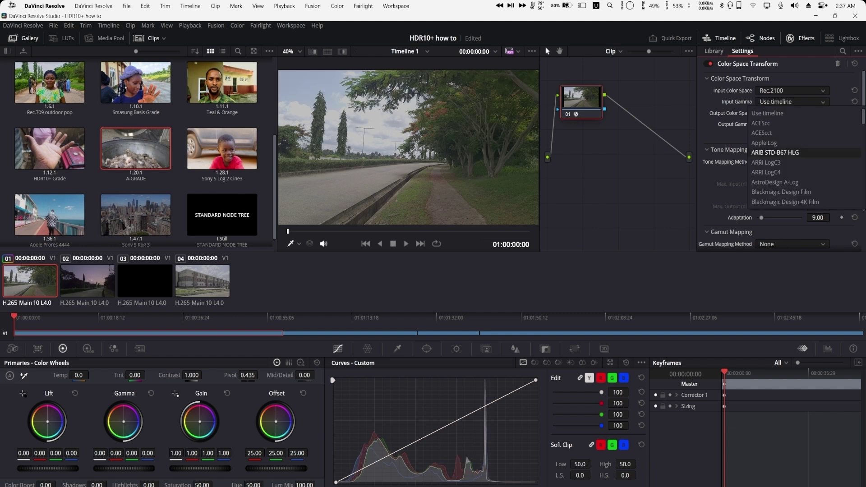
{"action": "scroll", "coordinate": [793, 145], "scroll_direction": "down", "scroll_amount": 15}
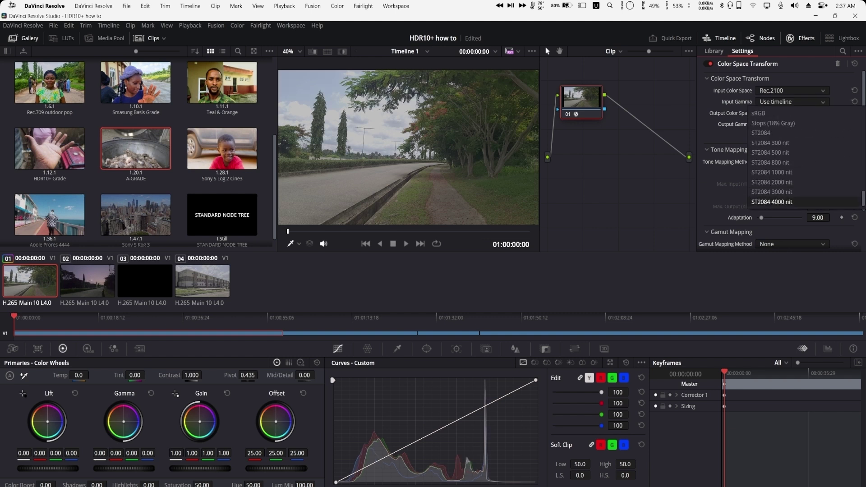
{"action": "left_click", "coordinate": [772, 201]}
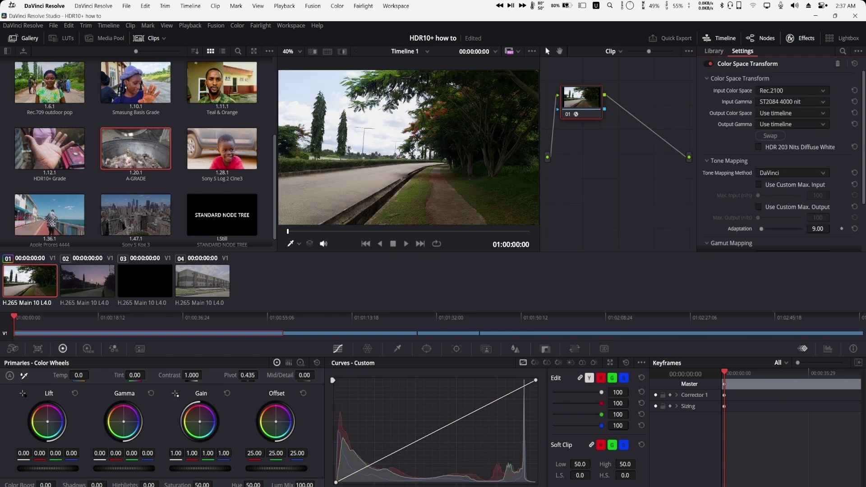
Step: Set the Color Space Transform's output color space to Rec.709 and output gamma to Gamma 2.4, then hide the effects library
{"action": "left_click", "coordinate": [793, 112]}
{"action": "scroll", "coordinate": [803, 181], "scroll_direction": "down", "scroll_amount": 5}
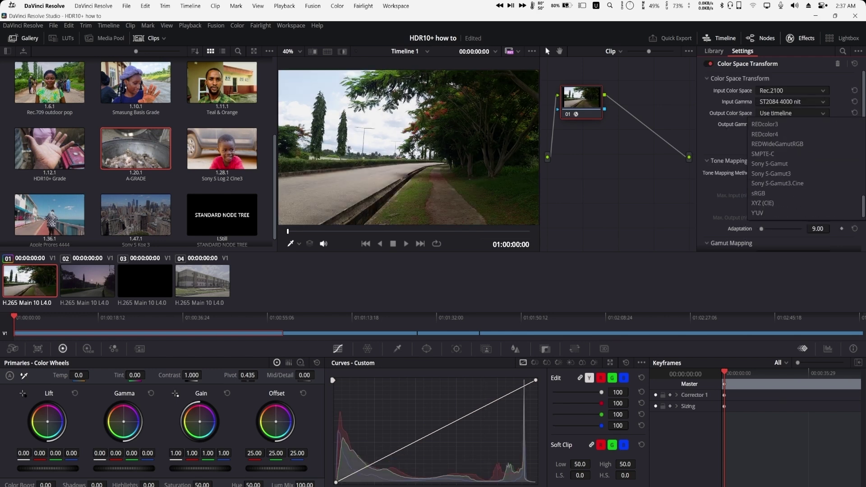
{"action": "scroll", "coordinate": [776, 180], "scroll_direction": "up", "scroll_amount": 4}
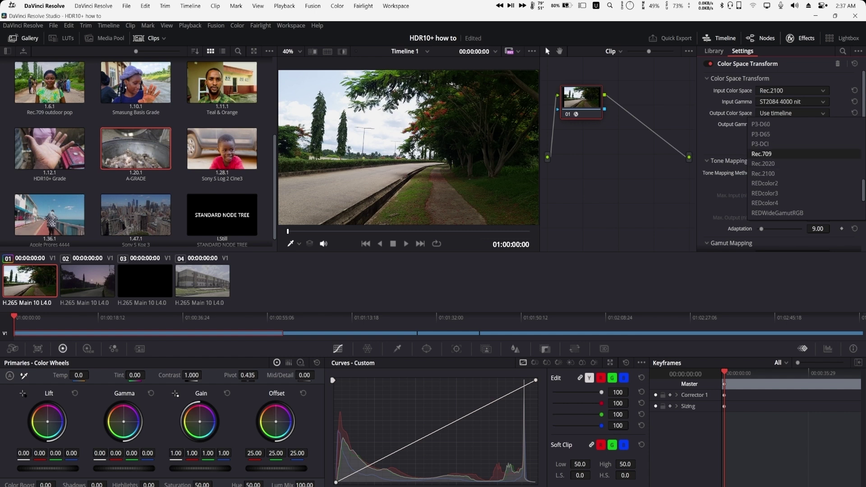
{"action": "left_click", "coordinate": [763, 154]}
{"action": "left_click", "coordinate": [793, 125]}
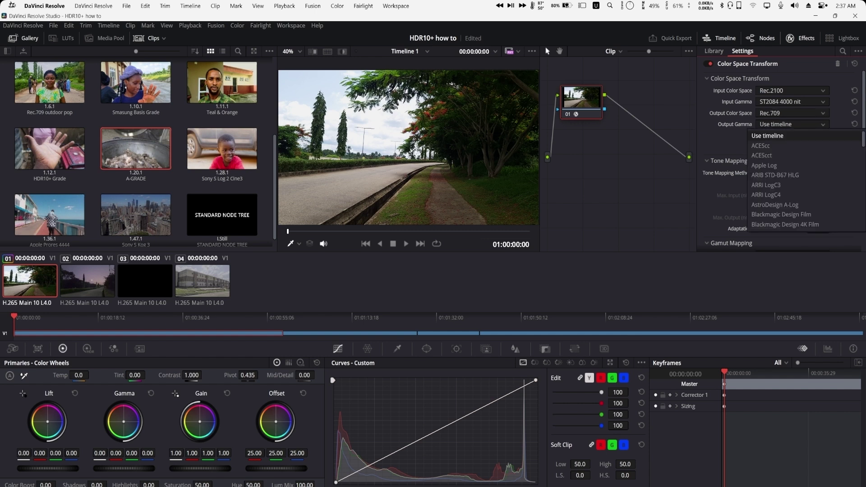
{"action": "scroll", "coordinate": [785, 181], "scroll_direction": "down", "scroll_amount": 9}
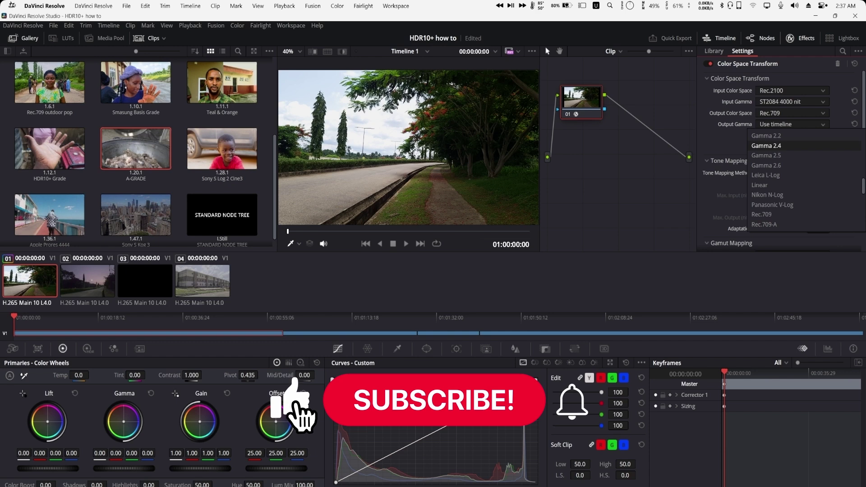
{"action": "left_click", "coordinate": [767, 145]}
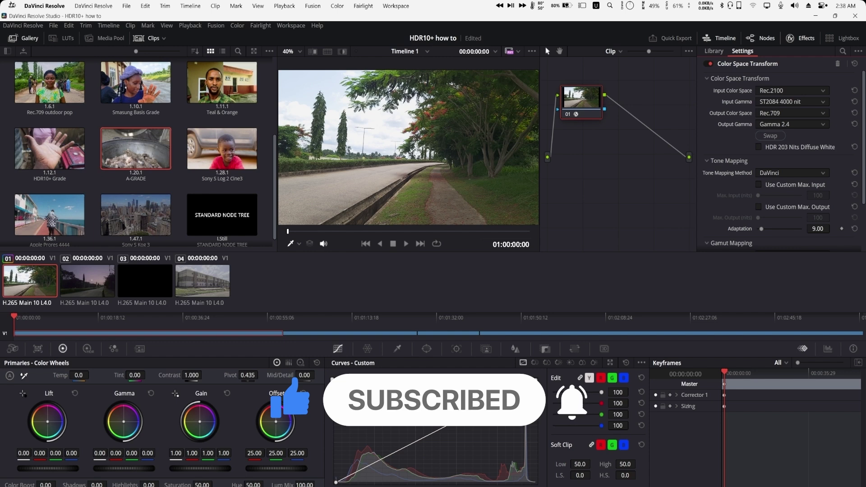
{"action": "left_click", "coordinate": [801, 39]}
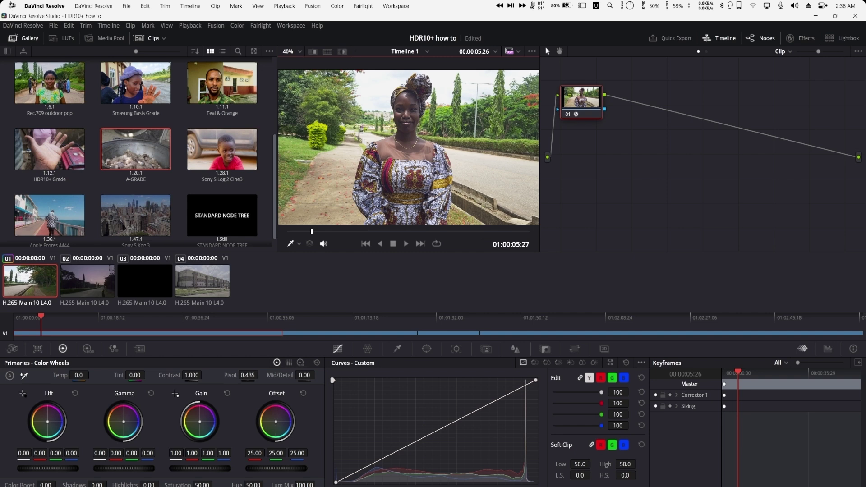
Step: Apply the A-GRADE still's grade to the first clip and rearrange the workspace to show the full node graph and CST IN effect settings
{"action": "right_click", "coordinate": [120, 147]}
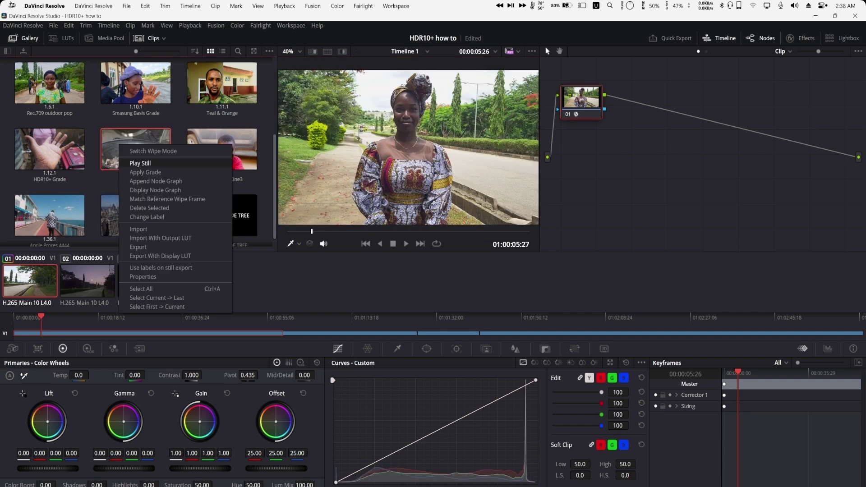
{"action": "left_click", "coordinate": [146, 172]}
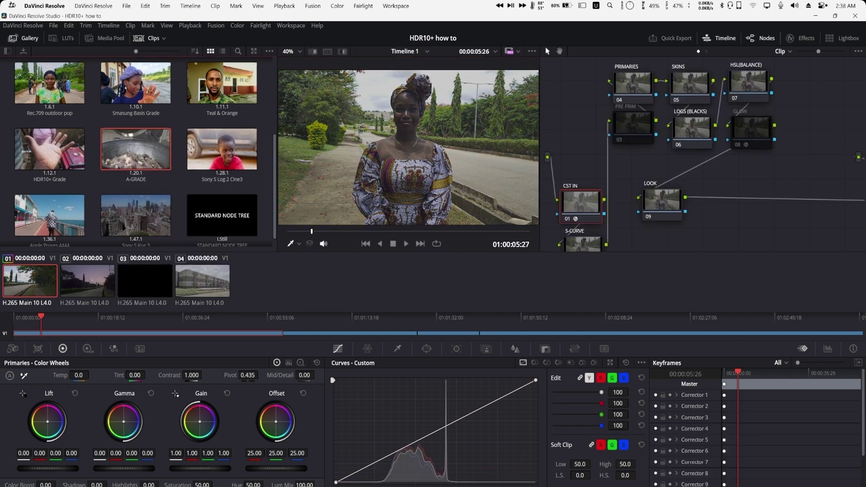
{"action": "left_click", "coordinate": [22, 39]}
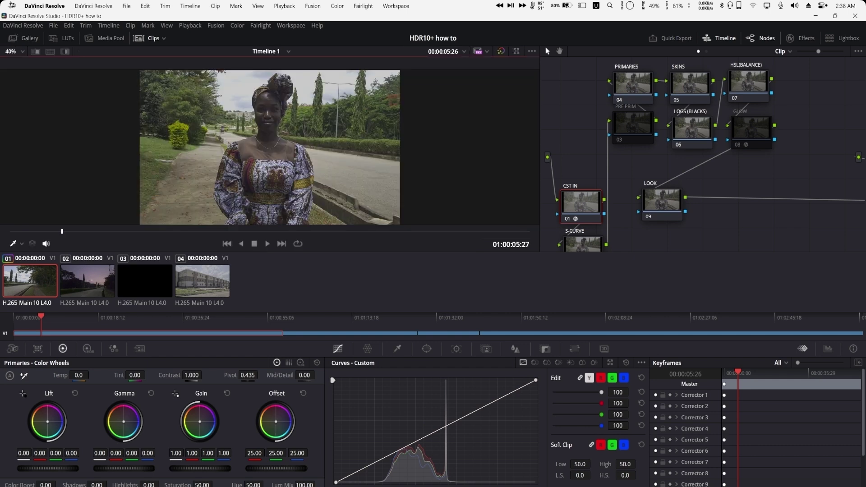
{"action": "left_click_drag", "start_coordinate": [541, 153], "coordinate": [283, 153]}
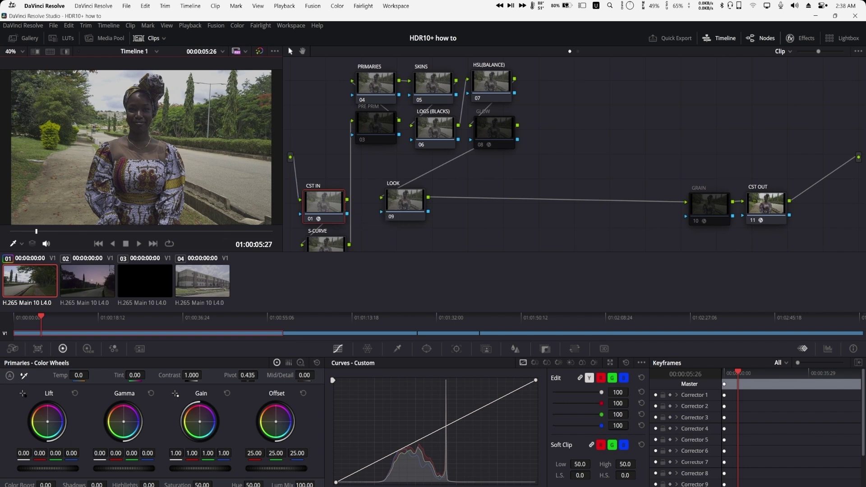
{"action": "left_click", "coordinate": [791, 38]}
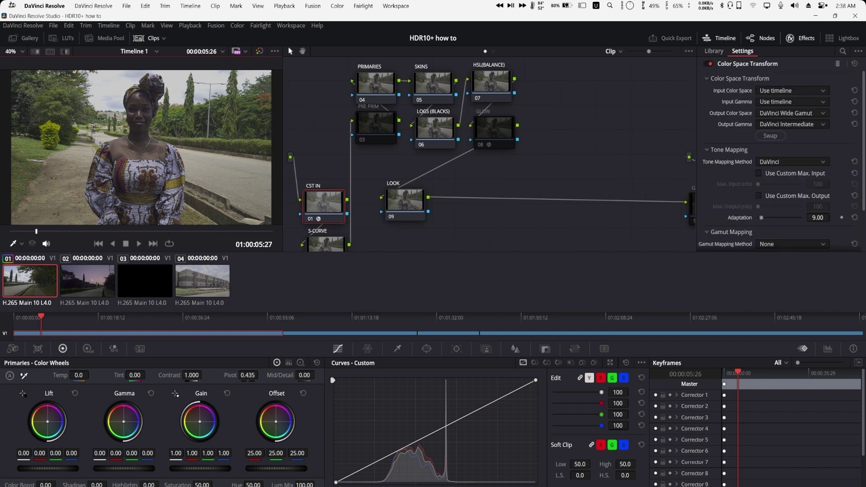
{"action": "left_click", "coordinate": [793, 90]}
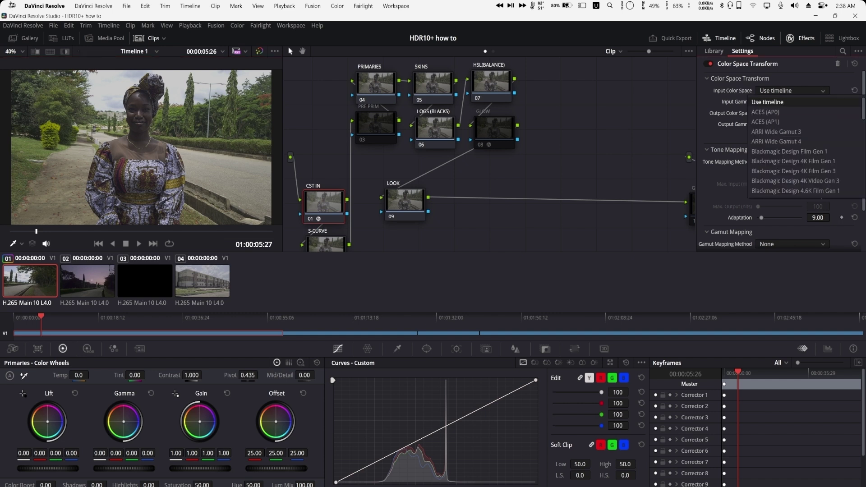
{"action": "key", "text": "Escape"}
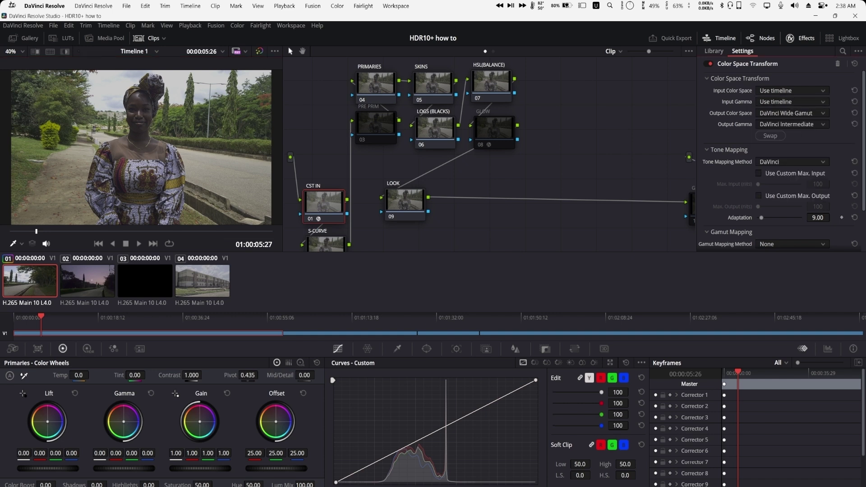
{"action": "left_click", "coordinate": [793, 91]}
{"action": "scroll", "coordinate": [793, 147], "scroll_direction": "down", "scroll_amount": 10}
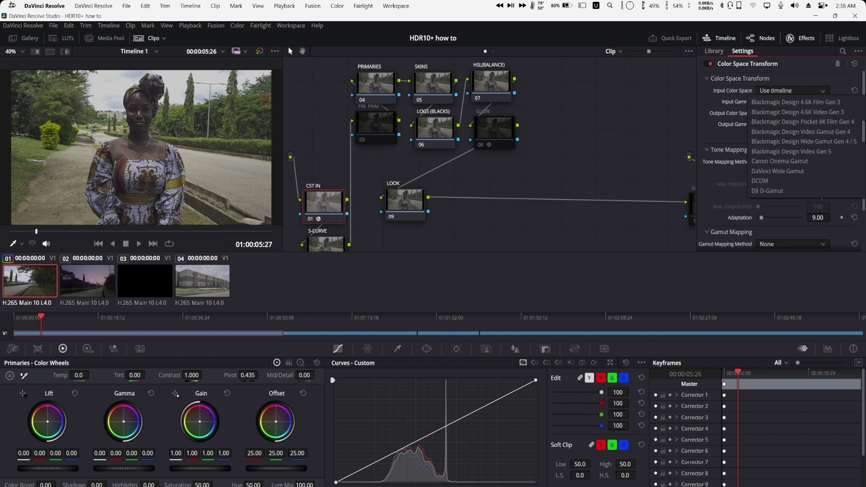
{"action": "scroll", "coordinate": [806, 149], "scroll_direction": "up", "scroll_amount": 2}
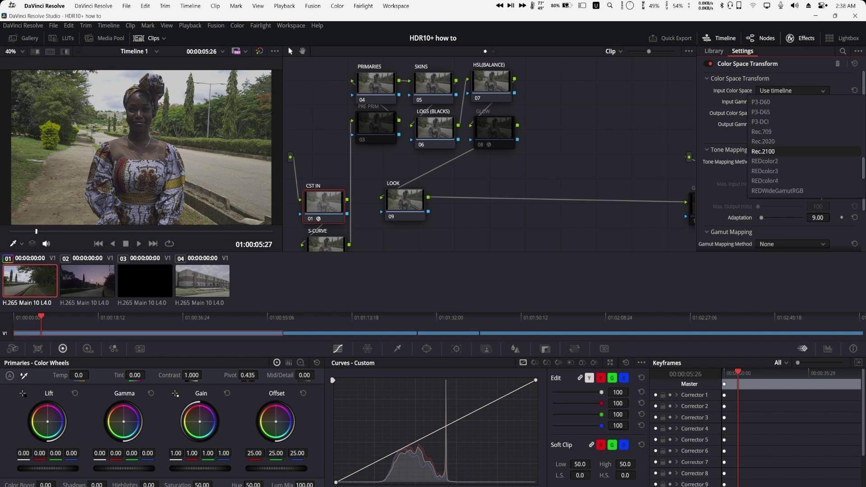
{"action": "scroll", "coordinate": [805, 132], "scroll_direction": "up", "scroll_amount": 9}
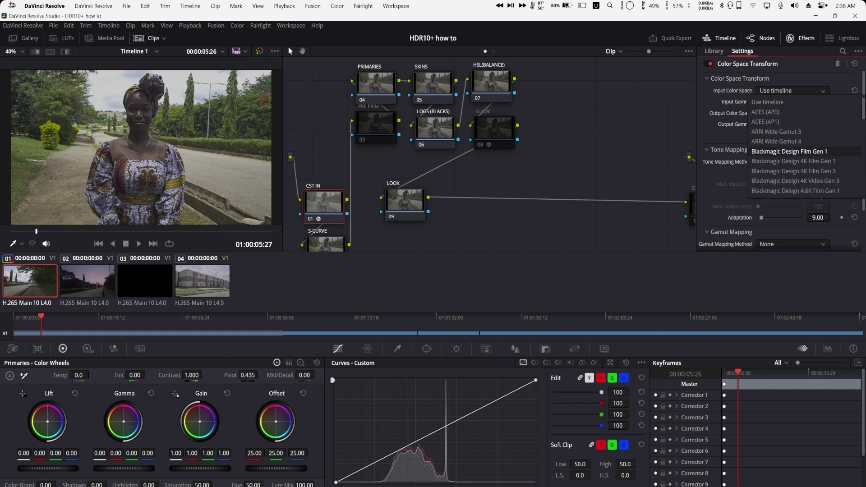
{"action": "left_click", "coordinate": [790, 151]}
{"action": "scroll", "coordinate": [790, 152], "scroll_direction": "down", "scroll_amount": 3}
{"action": "scroll", "coordinate": [779, 158], "scroll_direction": "up", "scroll_amount": 2}
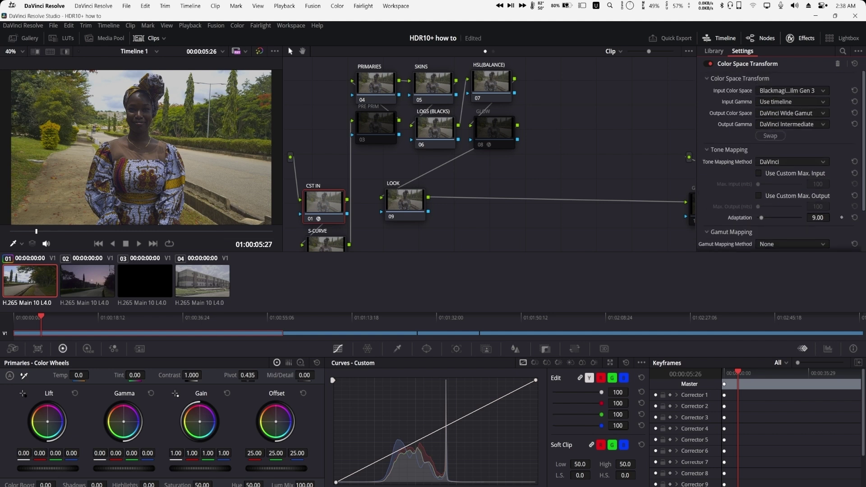
Step: Set the CST IN node's input color space to Rec.2100 and its input gamma to ST2084 4000 nit
{"action": "left_click", "coordinate": [793, 90]}
{"action": "scroll", "coordinate": [805, 148], "scroll_direction": "down", "scroll_amount": 6}
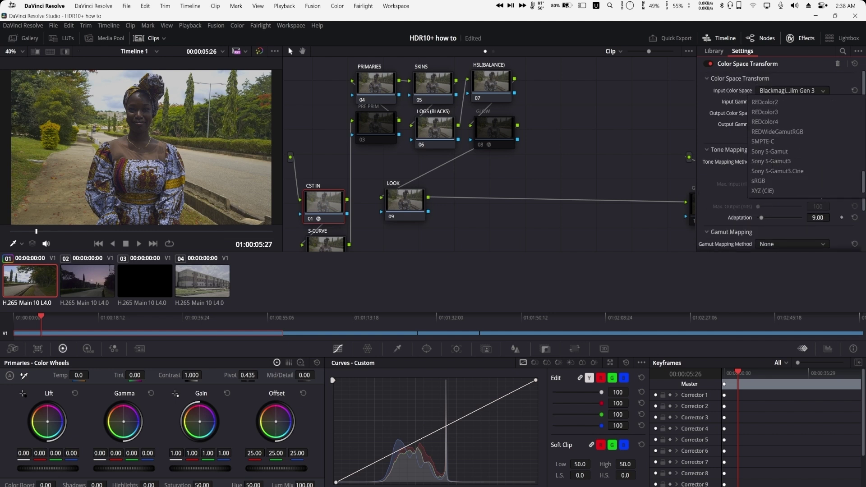
{"action": "scroll", "coordinate": [806, 148], "scroll_direction": "up", "scroll_amount": 1}
{"action": "left_click", "coordinate": [767, 112]}
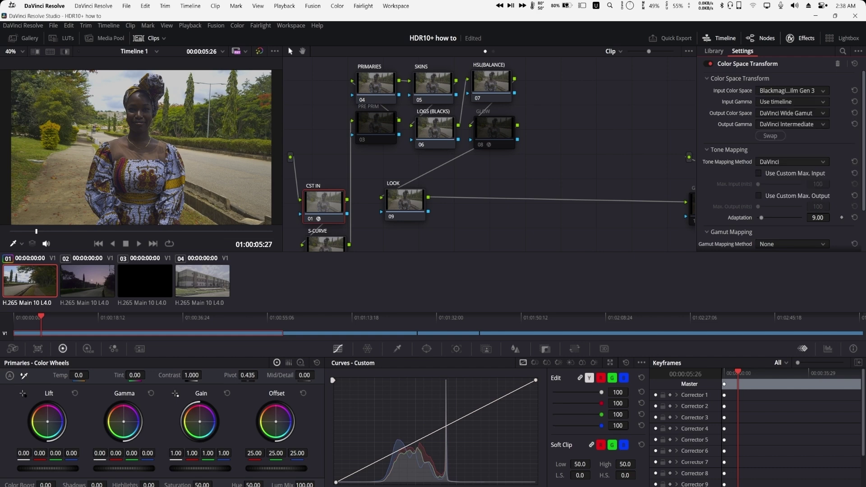
{"action": "left_click", "coordinate": [793, 101]}
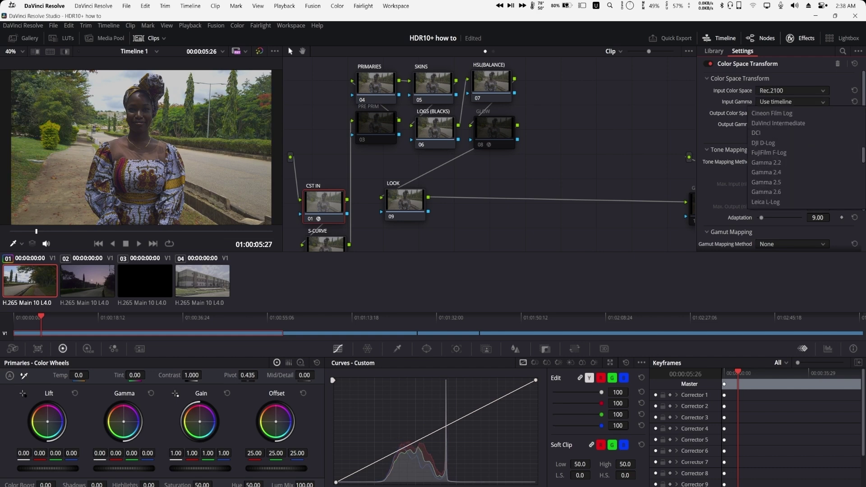
{"action": "scroll", "coordinate": [803, 158], "scroll_direction": "down", "scroll_amount": 5}
{"action": "left_click", "coordinate": [772, 202]}
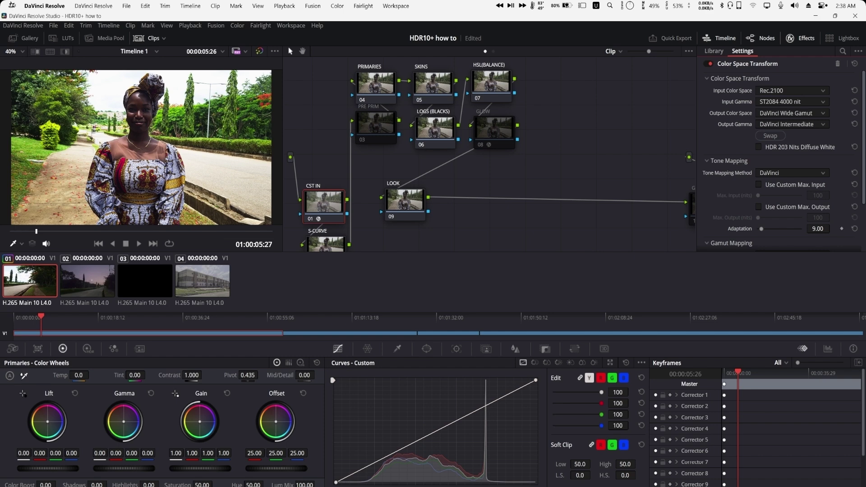
Step: Review the Color Space Transform settings of the CST OUT and CST IN nodes and hide the effect settings
{"action": "left_click", "coordinate": [791, 38]}
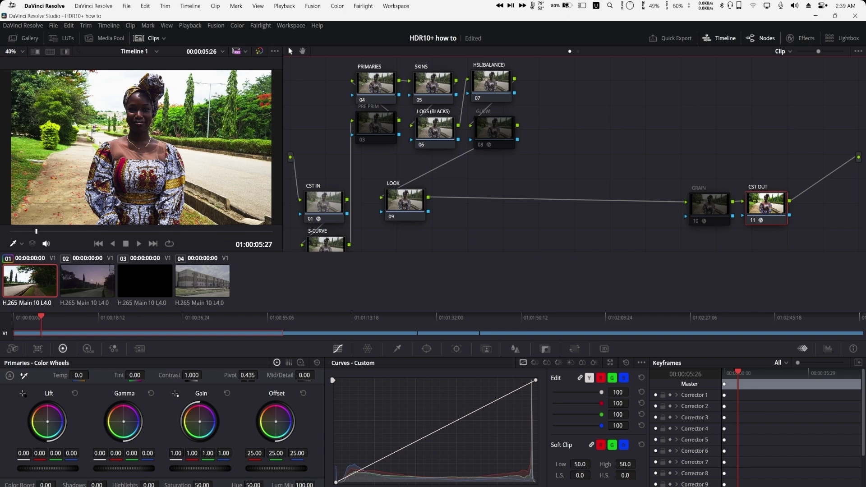
{"action": "left_click", "coordinate": [790, 38]}
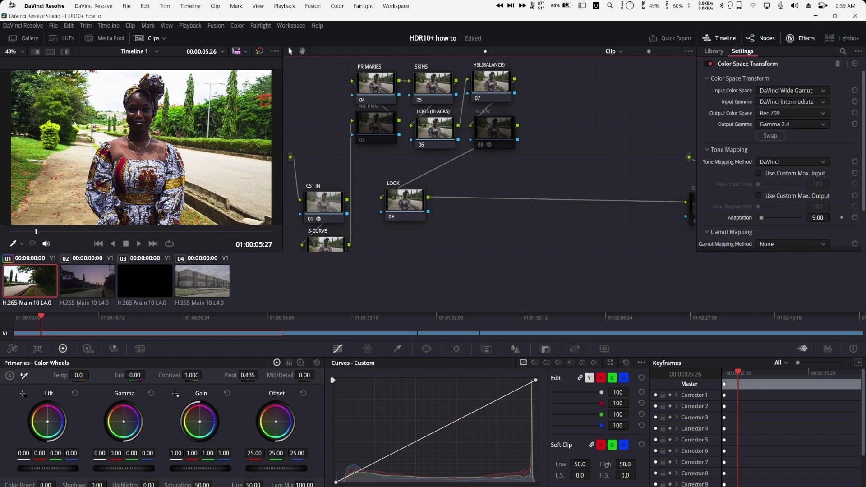
{"action": "left_click", "coordinate": [324, 203]}
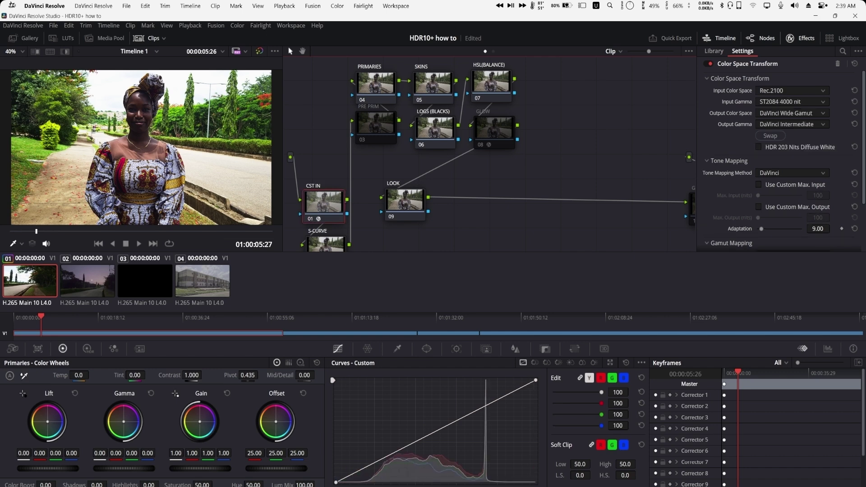
{"action": "left_click", "coordinate": [790, 38]}
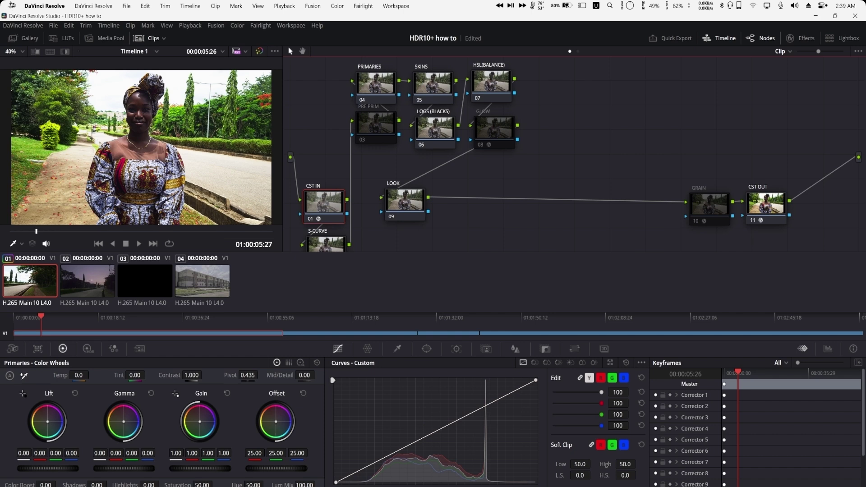
Step: Check the S-CURVE node's curve and enable the GLOW and GRAIN nodes
{"action": "left_click", "coordinate": [324, 243]}
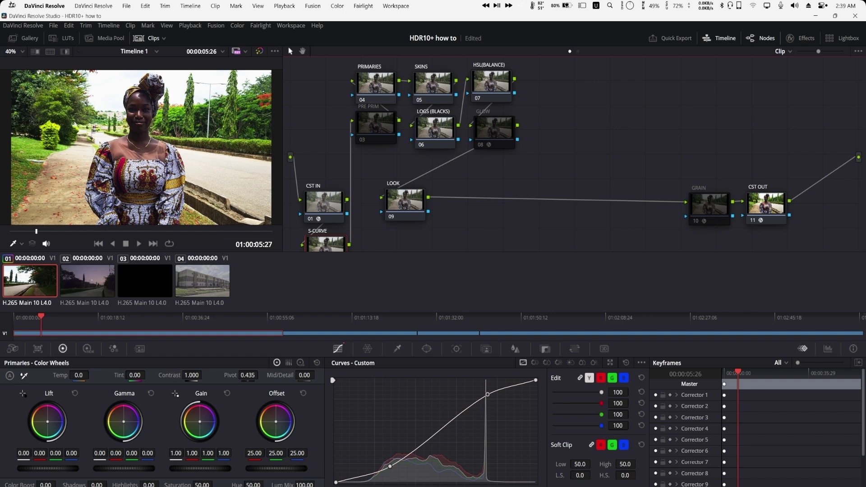
{"action": "left_click", "coordinate": [481, 145]}
{"action": "left_click", "coordinate": [696, 221]}
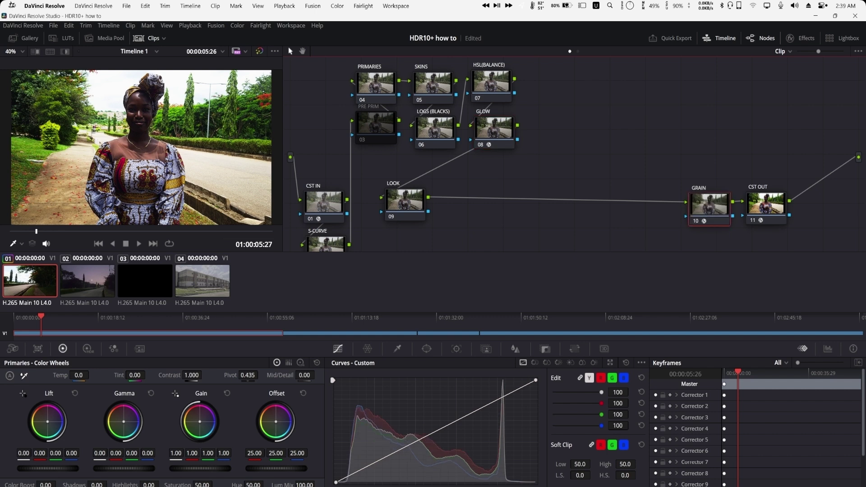
Step: Raise the GRAIN node's gamma to 0.02
{"action": "left_click_drag", "start_coordinate": [123, 469], "coordinate": [131, 469]}
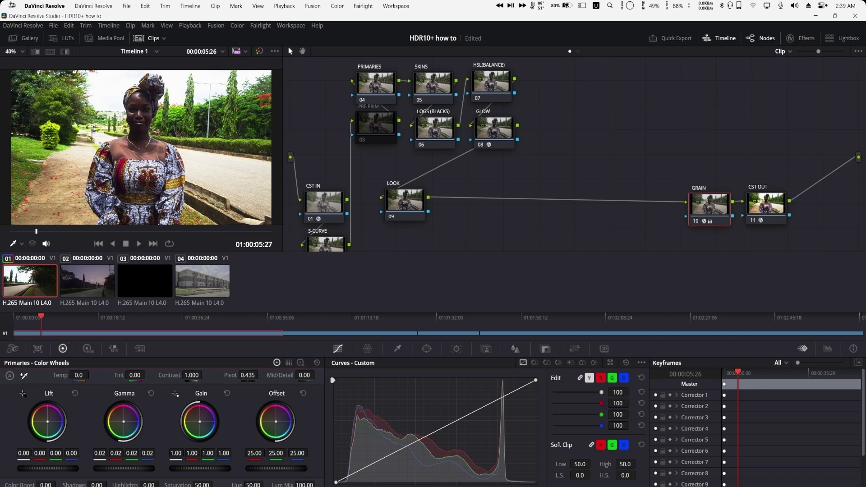
Step: Show the video scopes in place of the keyframes and set the scope type to Waveform
{"action": "left_click", "coordinate": [827, 349]}
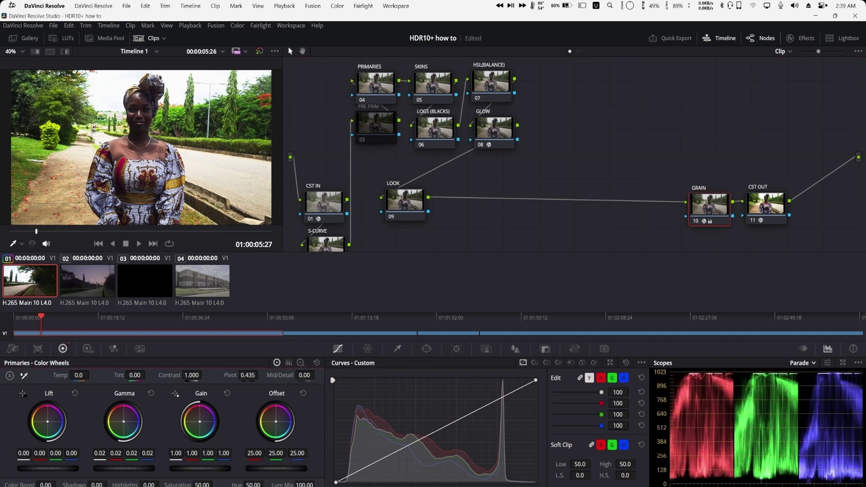
{"action": "left_click", "coordinate": [801, 363]}
{"action": "left_click", "coordinate": [808, 386]}
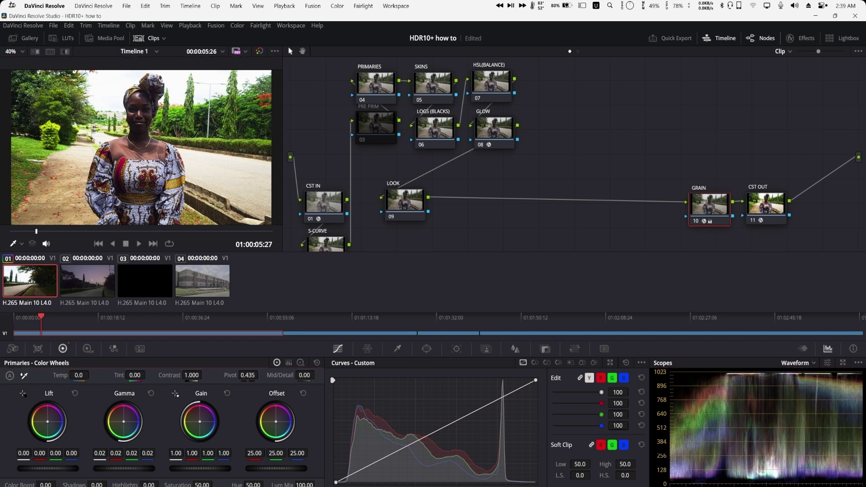
Step: Try a gamma of 0.01 and a gain of 1.11 on the GRAIN node and reset the primary color wheels
{"action": "left_click_drag", "start_coordinate": [124, 469], "coordinate": [121, 469]}
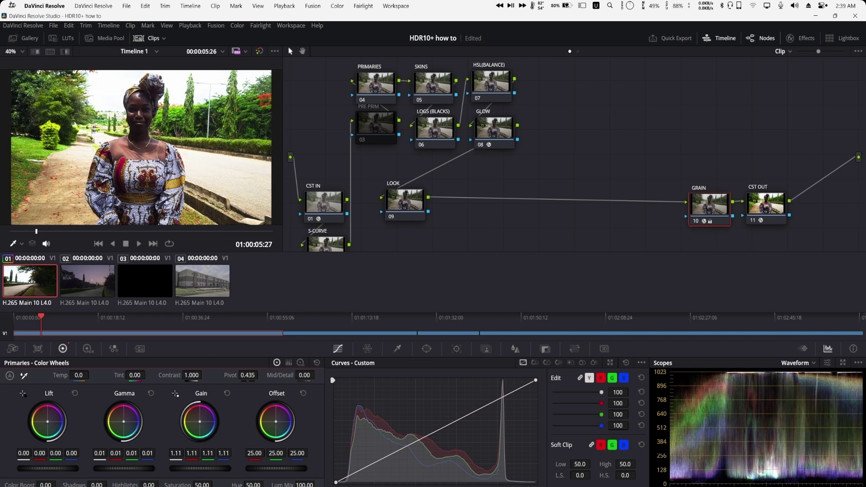
{"action": "left_click_drag", "start_coordinate": [200, 469], "coordinate": [205, 468]}
{"action": "left_click", "coordinate": [317, 363]}
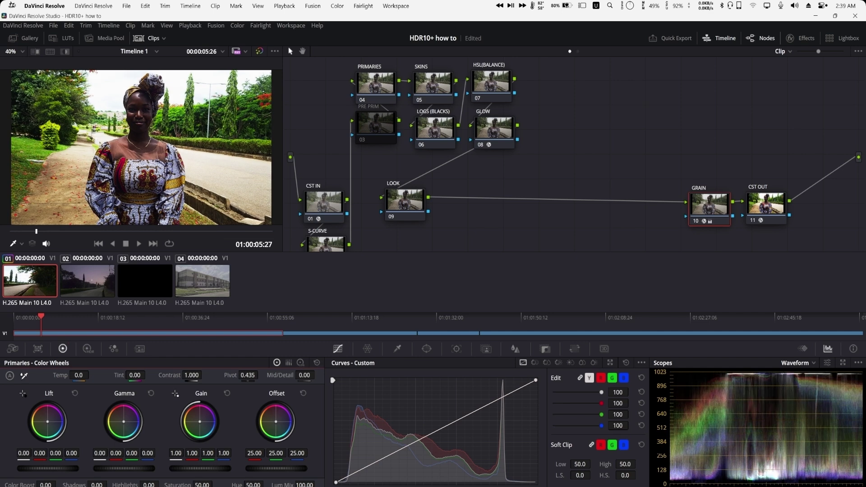
Step: Set the GRAIN node's HDR wheel exposures to 0.58 for Shadow, -0.39 for Light and -0.04 for Dark
{"action": "left_click", "coordinate": [88, 350]}
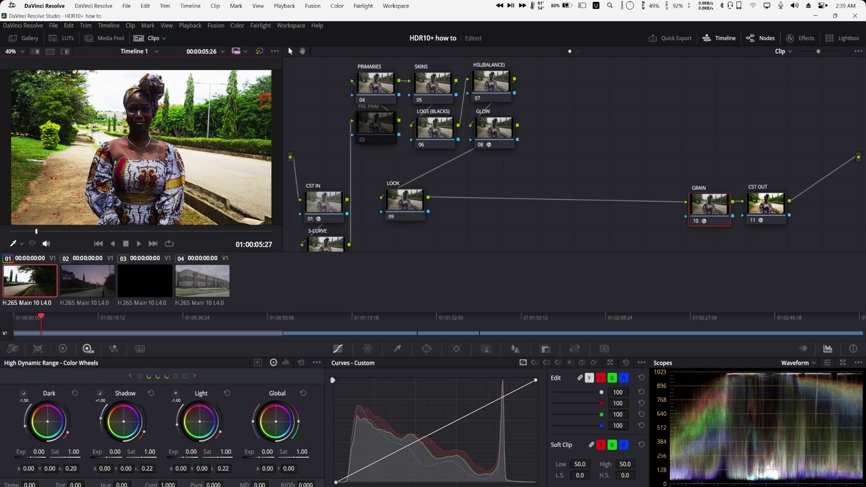
{"action": "left_click_drag", "start_coordinate": [115, 452], "coordinate": [136, 452]}
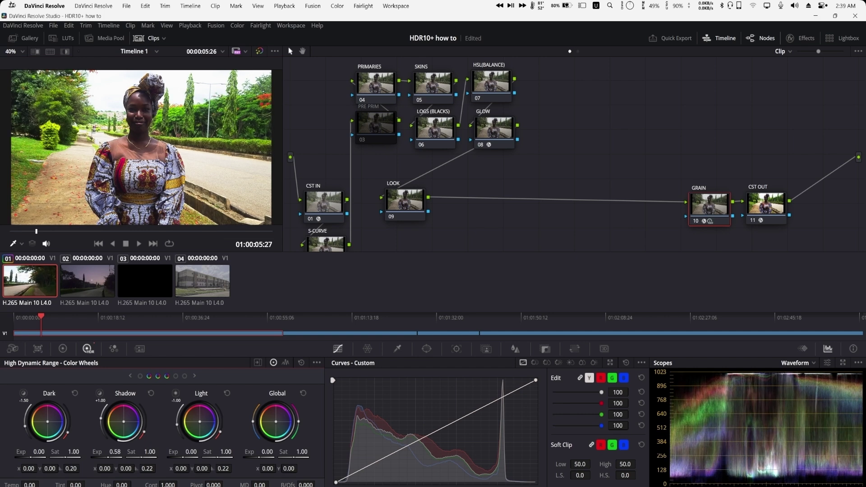
{"action": "mouse_move", "coordinate": [191, 452]}
{"action": "left_mouse_down"}
{"action": "mouse_move", "coordinate": [172, 452]}
{"action": "mouse_move", "coordinate": [179, 452]}
{"action": "left_mouse_up"}
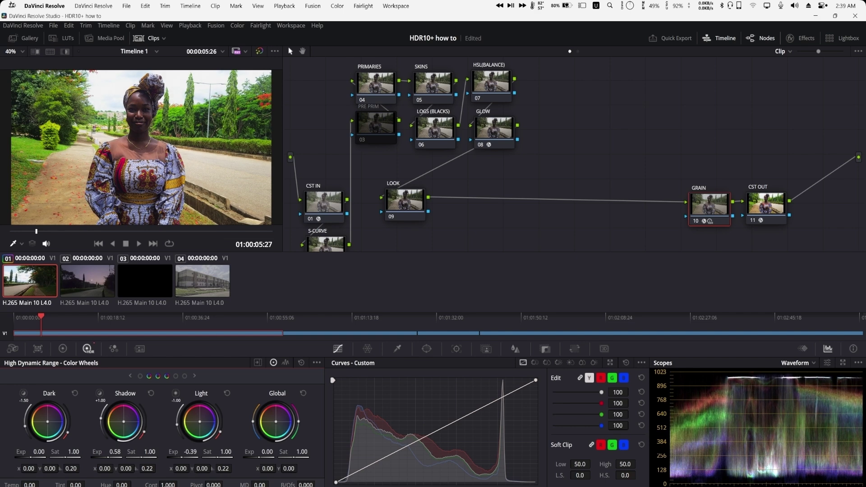
{"action": "left_click_drag", "start_coordinate": [38, 452], "coordinate": [36, 452]}
Step: Highlight the HDR zones in the viewer and set the Dark zone range to -1.18 and the Light zone range to +0.13
{"action": "left_click", "coordinate": [100, 394]}
{"action": "left_click", "coordinate": [99, 393]}
{"action": "left_click", "coordinate": [100, 393]}
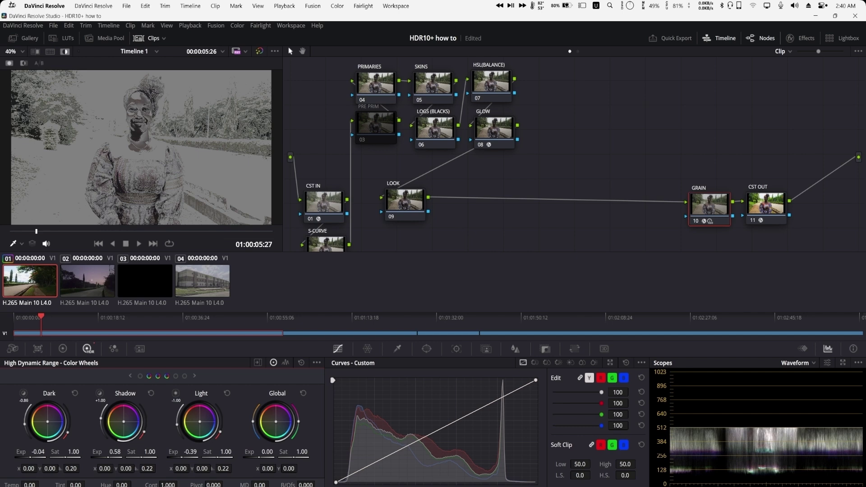
{"action": "left_click_drag", "start_coordinate": [25, 424], "coordinate": [24, 425]}
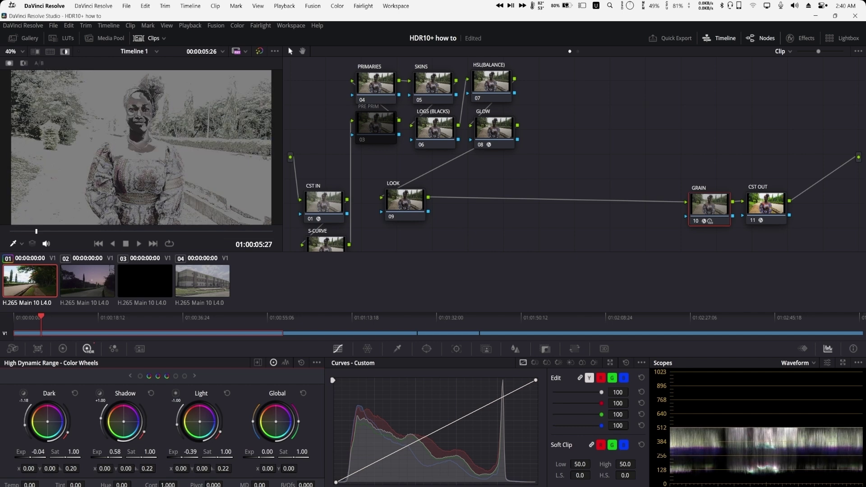
{"action": "left_click_drag", "start_coordinate": [177, 424], "coordinate": [177, 421]}
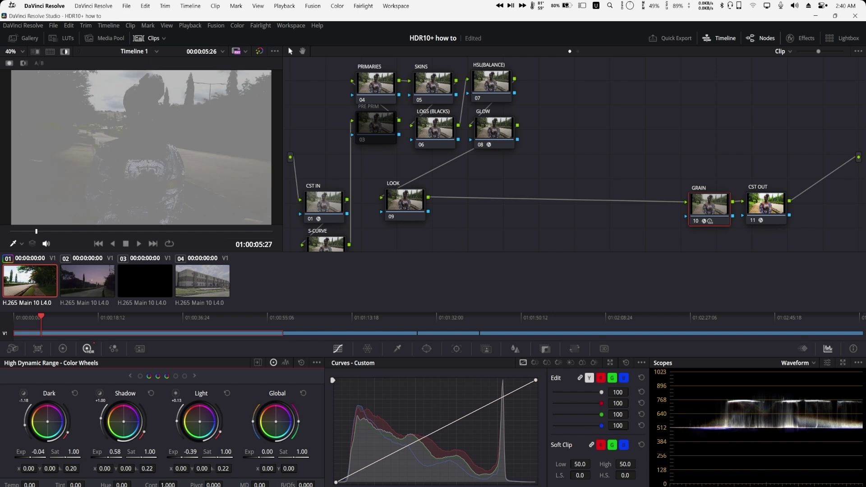
Step: Set the Specular zone range to +1.50 and the Highlight zone range to +0.14 in the HDR wheels
{"action": "left_click", "coordinate": [194, 376]}
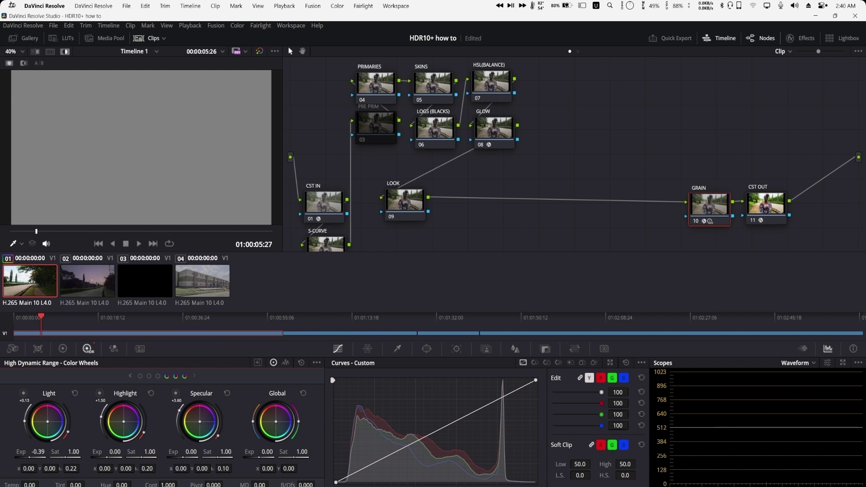
{"action": "left_click_drag", "start_coordinate": [180, 409], "coordinate": [177, 417]}
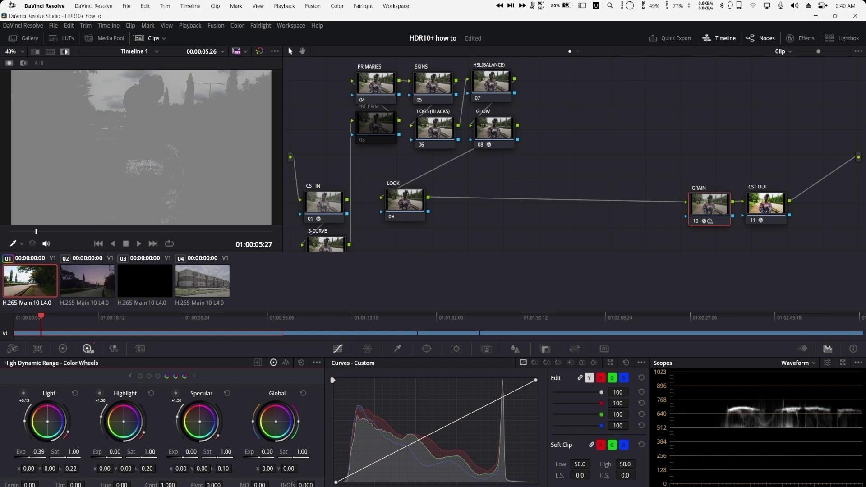
{"action": "left_click_drag", "start_coordinate": [101, 417], "coordinate": [100, 421]}
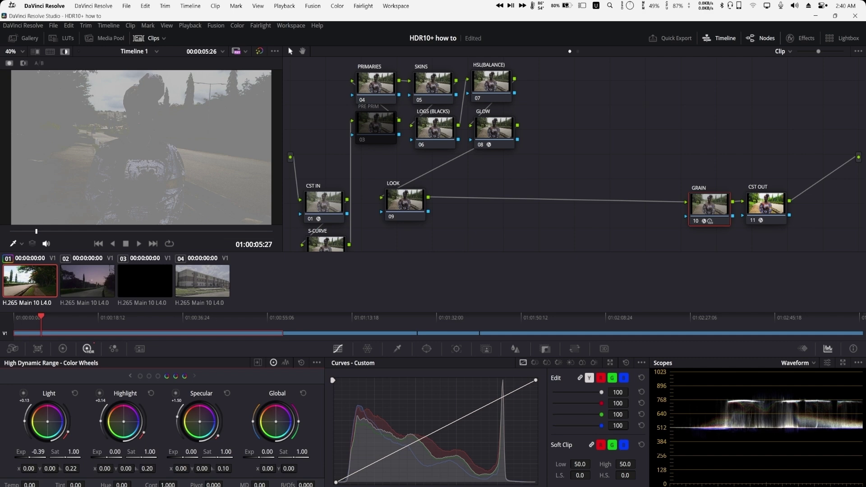
Step: Turn off the HDR zone highlight and reset the GRAIN node's HDR wheels, saving the project
{"action": "key", "text": "shift+h"}
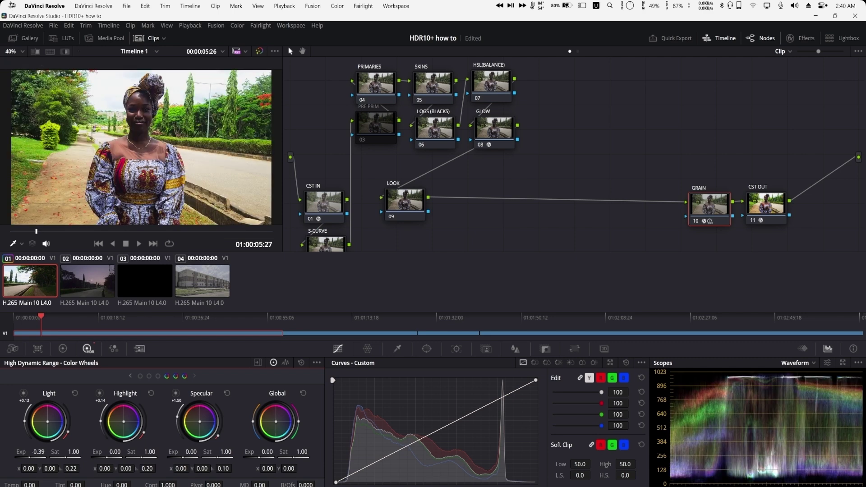
{"action": "left_click", "coordinate": [302, 363]}
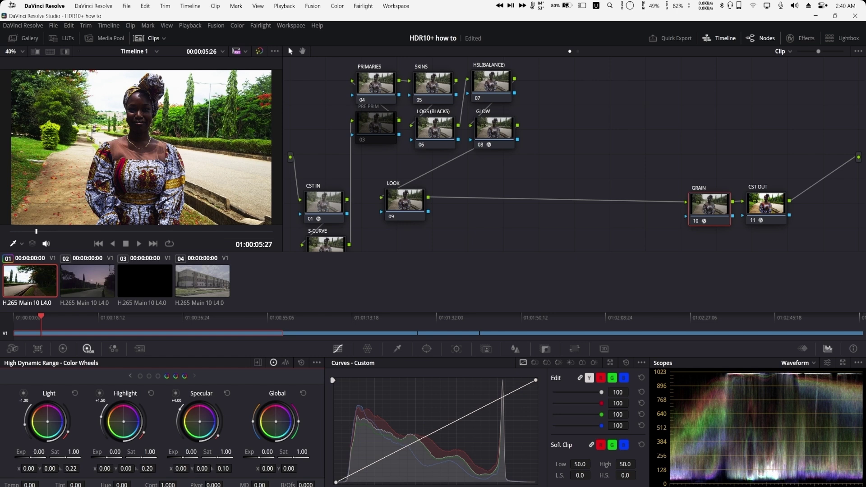
{"action": "left_click", "coordinate": [131, 375]}
{"action": "scroll", "coordinate": [162, 422], "scroll_direction": "up", "scroll_amount": 1}
{"action": "key", "text": "ctrl+s"}
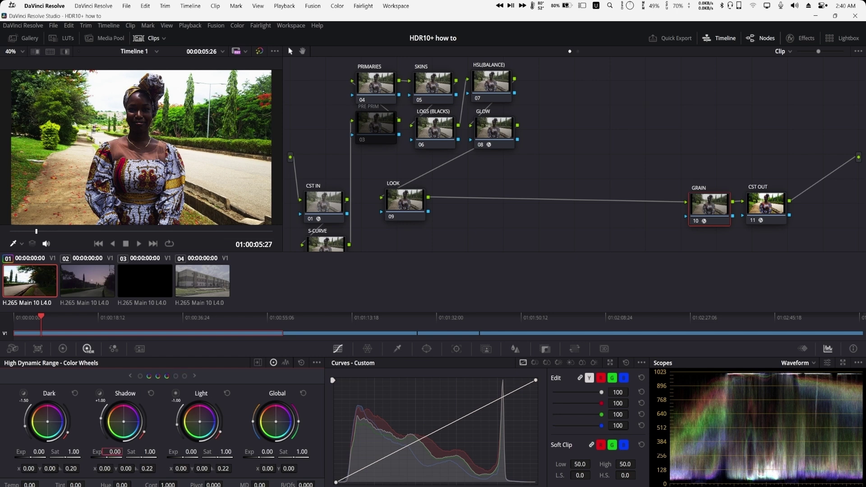
Step: Set the GRAIN node's HDR wheel exposures to 0.57 for Shadow and -0.26 for Light
{"action": "type", "text": "0.43"}
{"action": "key", "text": "Return"}
{"action": "left_click_drag", "start_coordinate": [115, 452], "coordinate": [110, 452]}
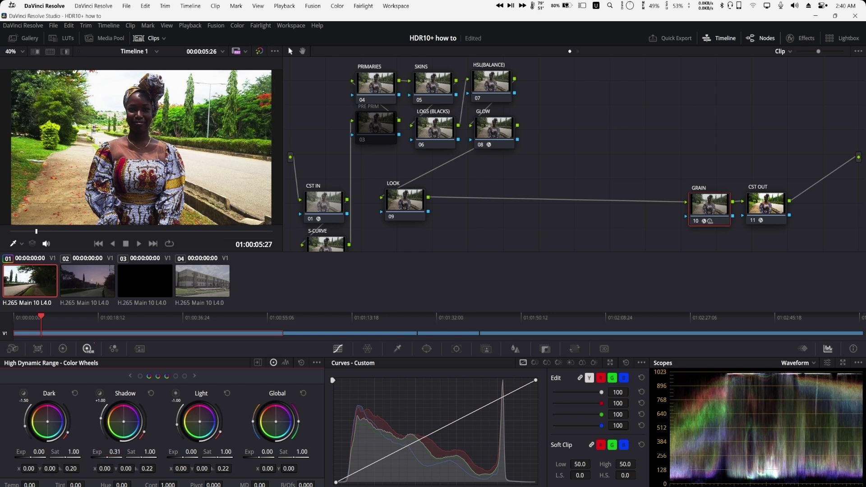
{"action": "left_click_drag", "start_coordinate": [190, 452], "coordinate": [140, 452]}
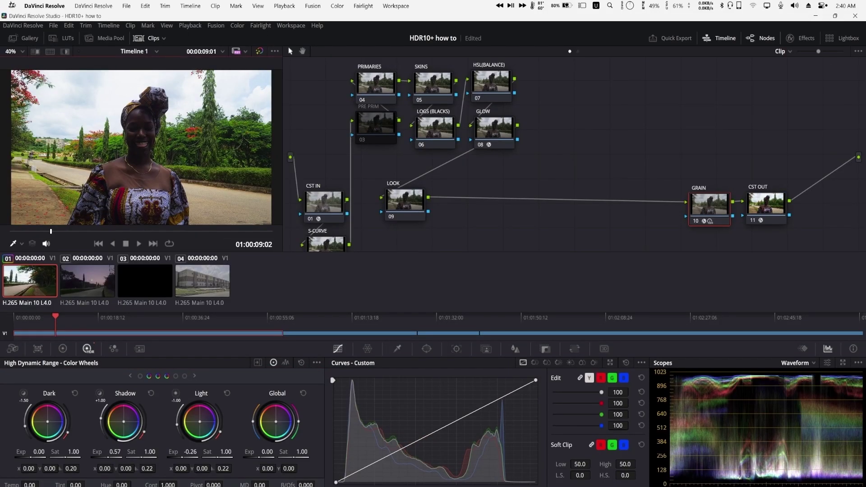
Step: Apply the grade of clip 01 to clip 02, the dusk road shot
{"action": "left_click", "coordinate": [88, 281]}
{"action": "right_click", "coordinate": [36, 282]}
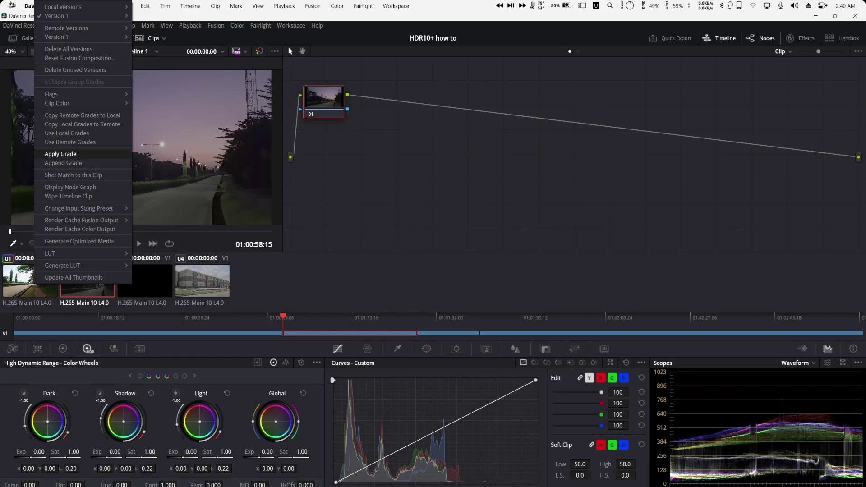
{"action": "left_click", "coordinate": [61, 154]}
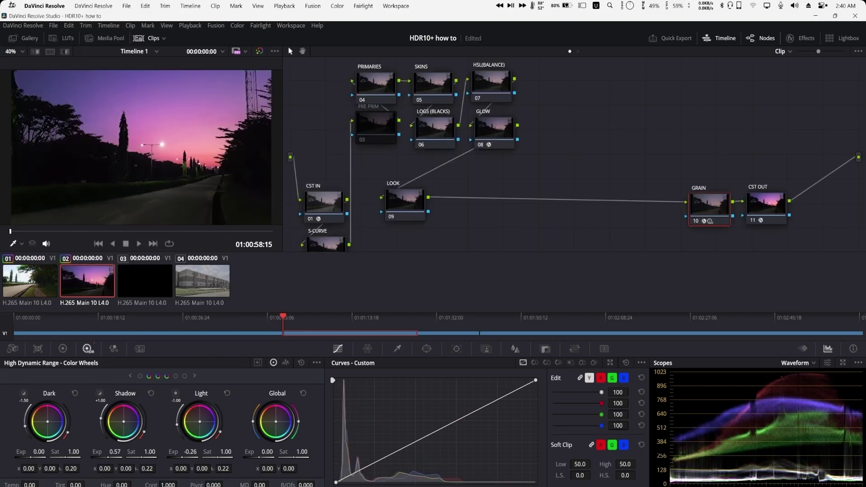
Step: Reset the GRAIN node's HDR wheels on clip 02 and set the PRIMARIES node's exposures to 0.55 for Shadow and -0.37 for Light
{"action": "left_click", "coordinate": [375, 85]}
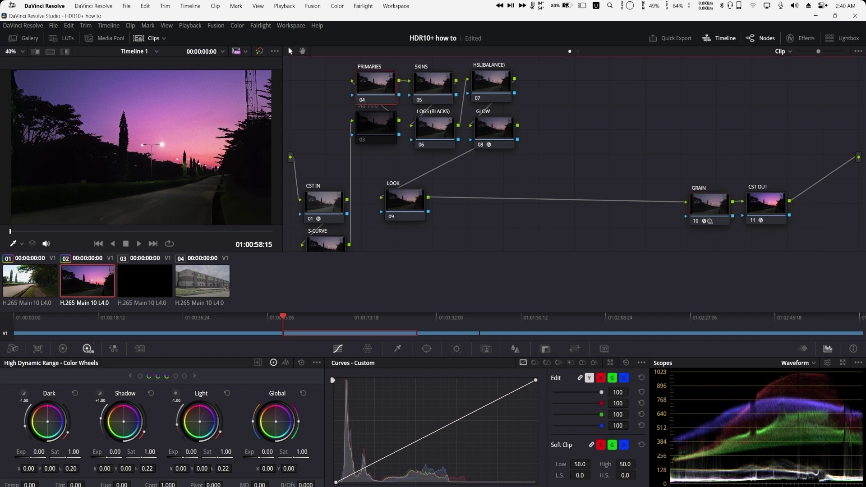
{"action": "left_click", "coordinate": [709, 205]}
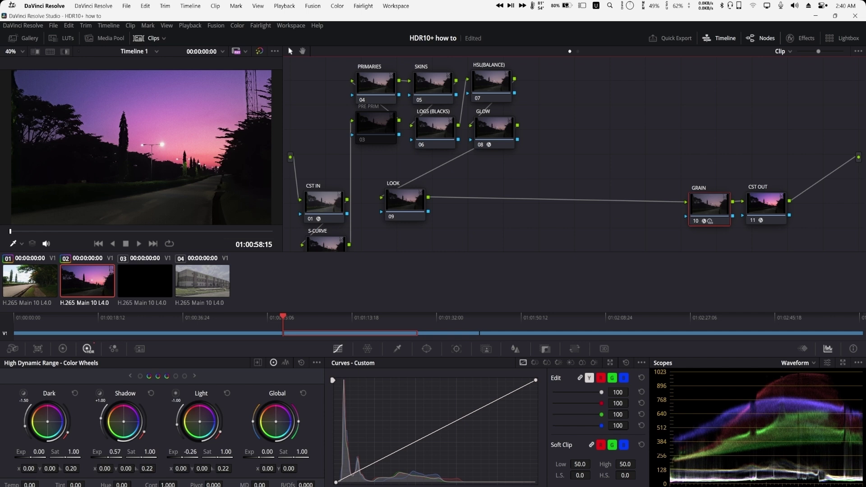
{"action": "left_click", "coordinate": [302, 363]}
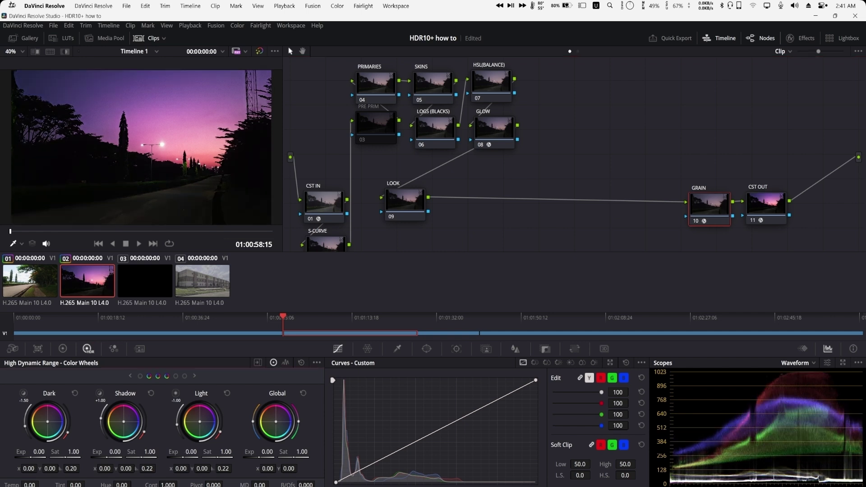
{"action": "left_click", "coordinate": [376, 84]}
{"action": "left_click_drag", "start_coordinate": [115, 452], "coordinate": [173, 452]}
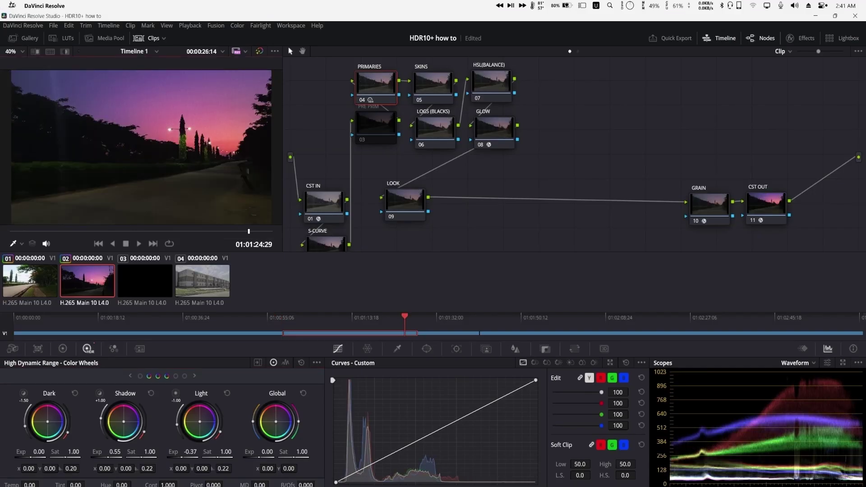
Step: Apply the grade of clip 02 to clip 03
{"action": "key", "text": "Down"}
{"action": "right_click", "coordinate": [78, 283]}
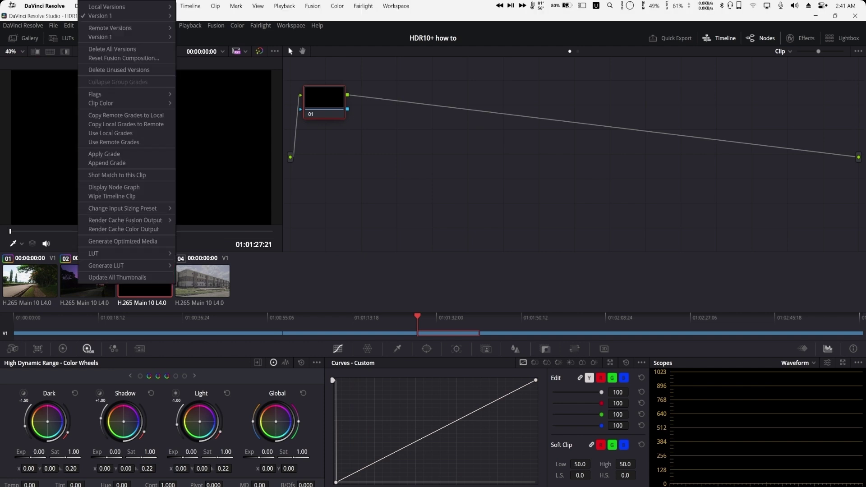
{"action": "left_click", "coordinate": [104, 154]}
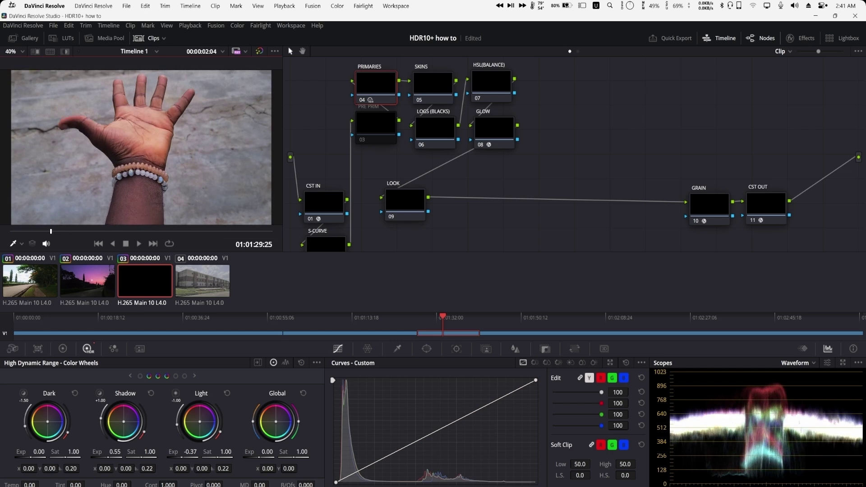
Step: Compare clip 03, the hand shot, with and without its grade by bypassing and restoring it
{"action": "key", "text": "shift+d"}
{"action": "key", "text": "shift+d"}
{"action": "key", "text": "shift+d"}
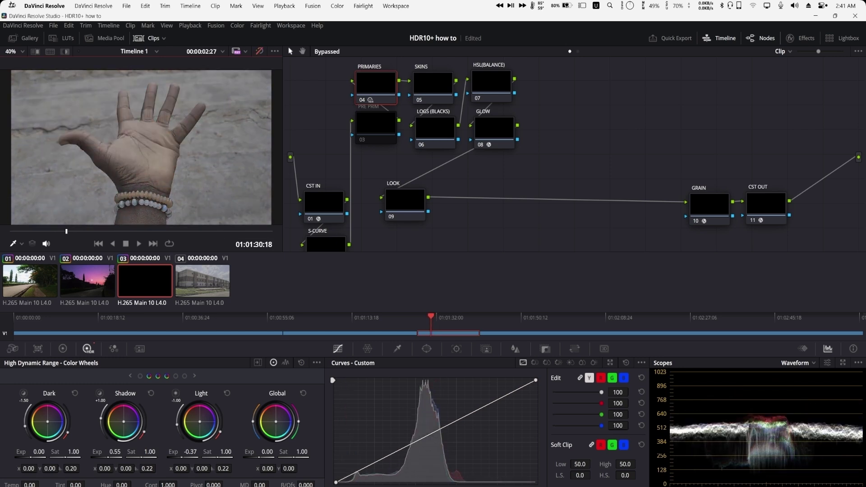
{"action": "key", "text": "shift+d"}
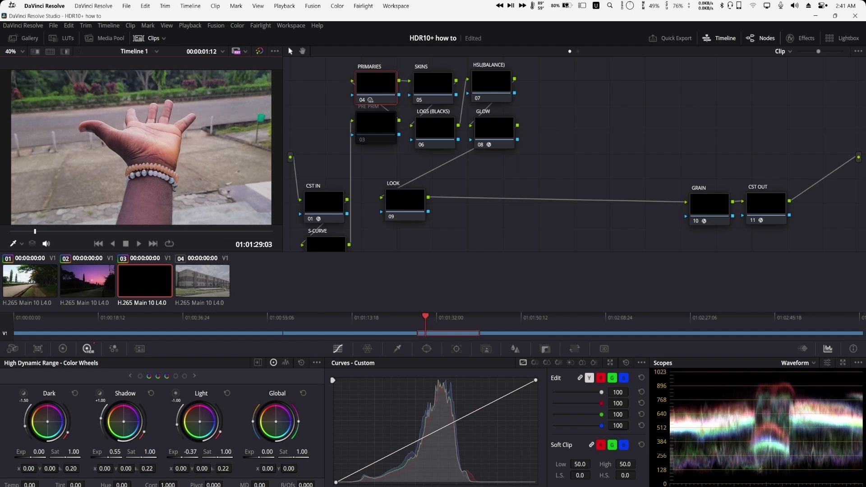
Step: Apply the grade of clip 03 to clip 04, the building shot
{"action": "left_click", "coordinate": [203, 281]}
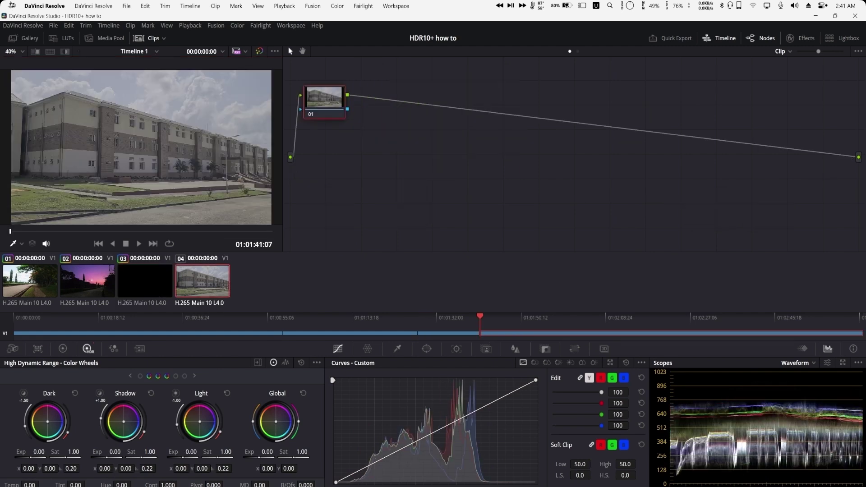
{"action": "right_click", "coordinate": [153, 285]}
{"action": "left_click", "coordinate": [182, 154]}
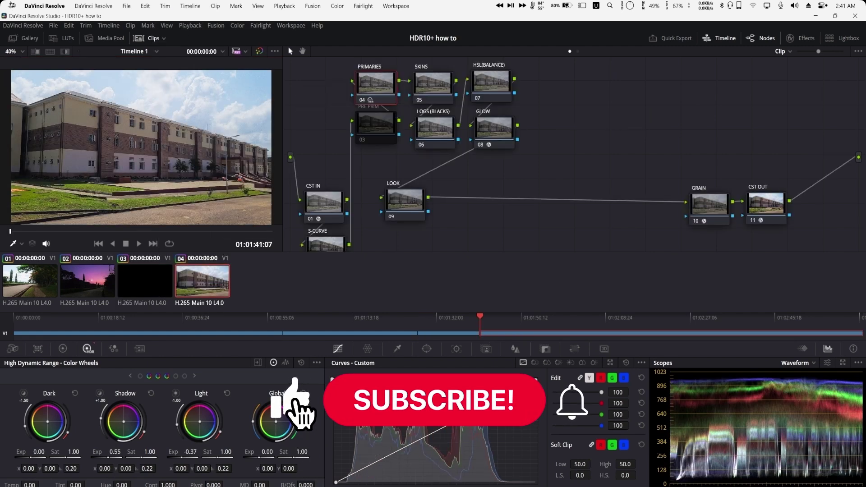